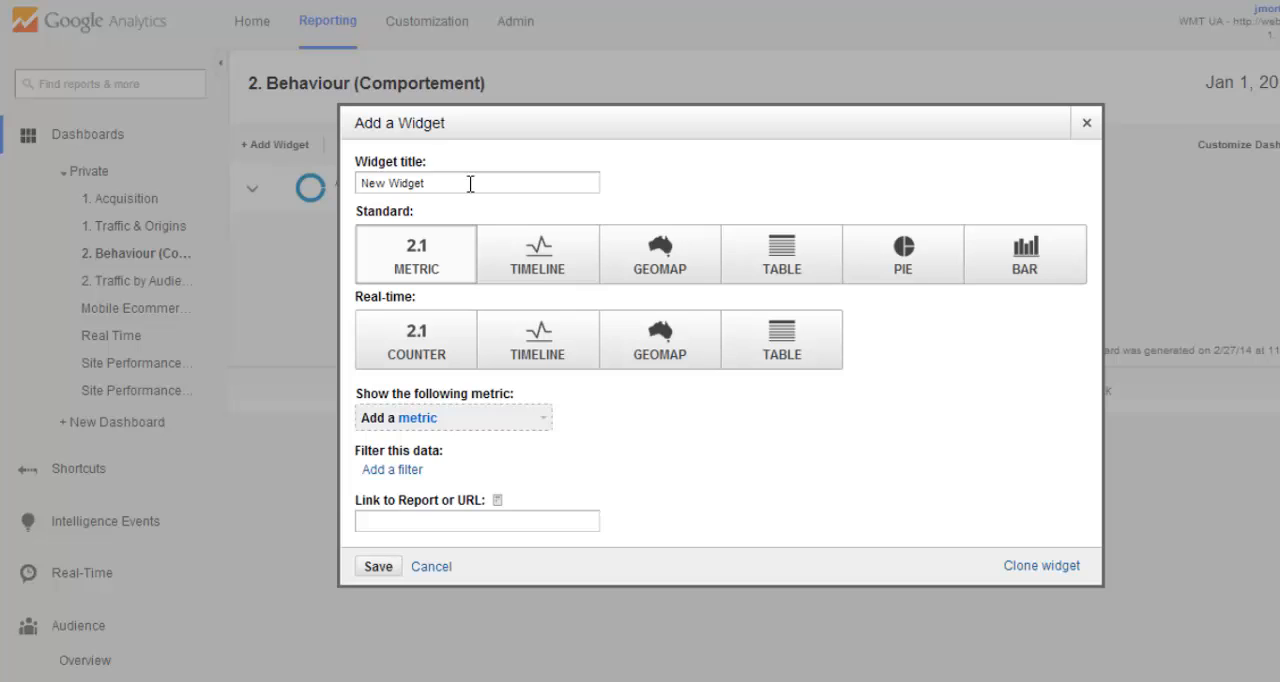
# - Title the new widget "Pages les plus vues" and make it a standard table
pyautogui.moveTo(470, 184); pyautogui.dragTo(298, 185)
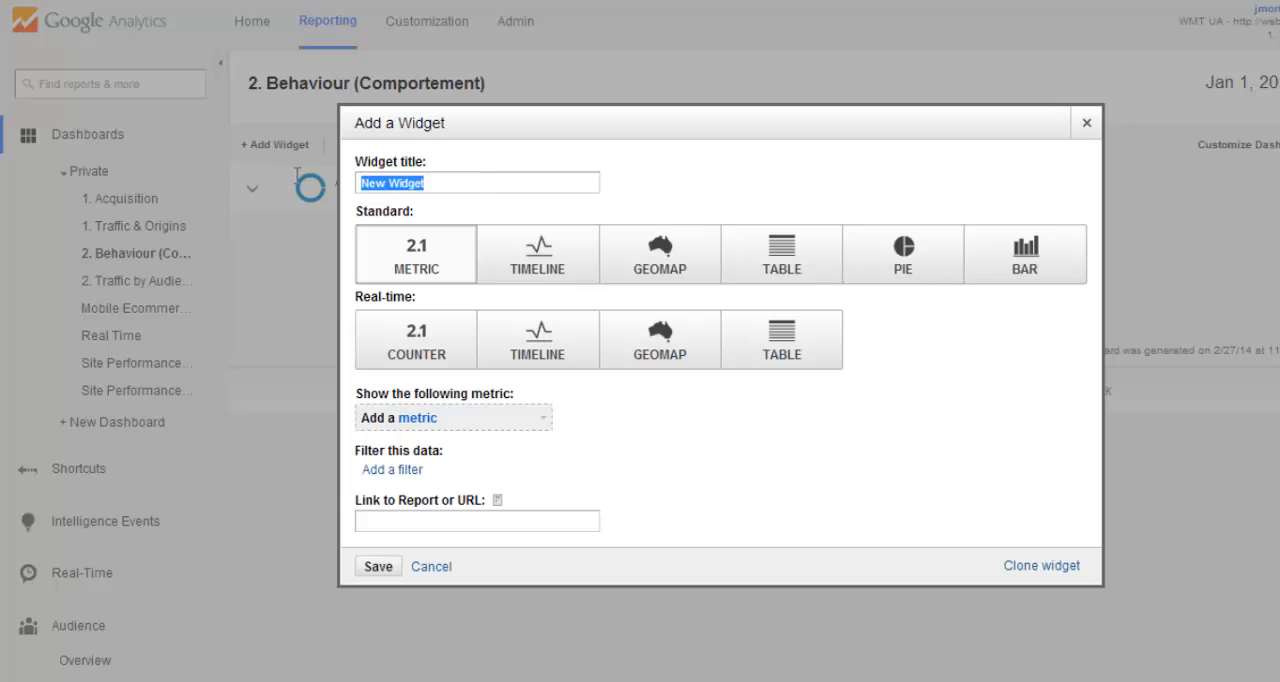
pyautogui.write('Pages les plus vues')
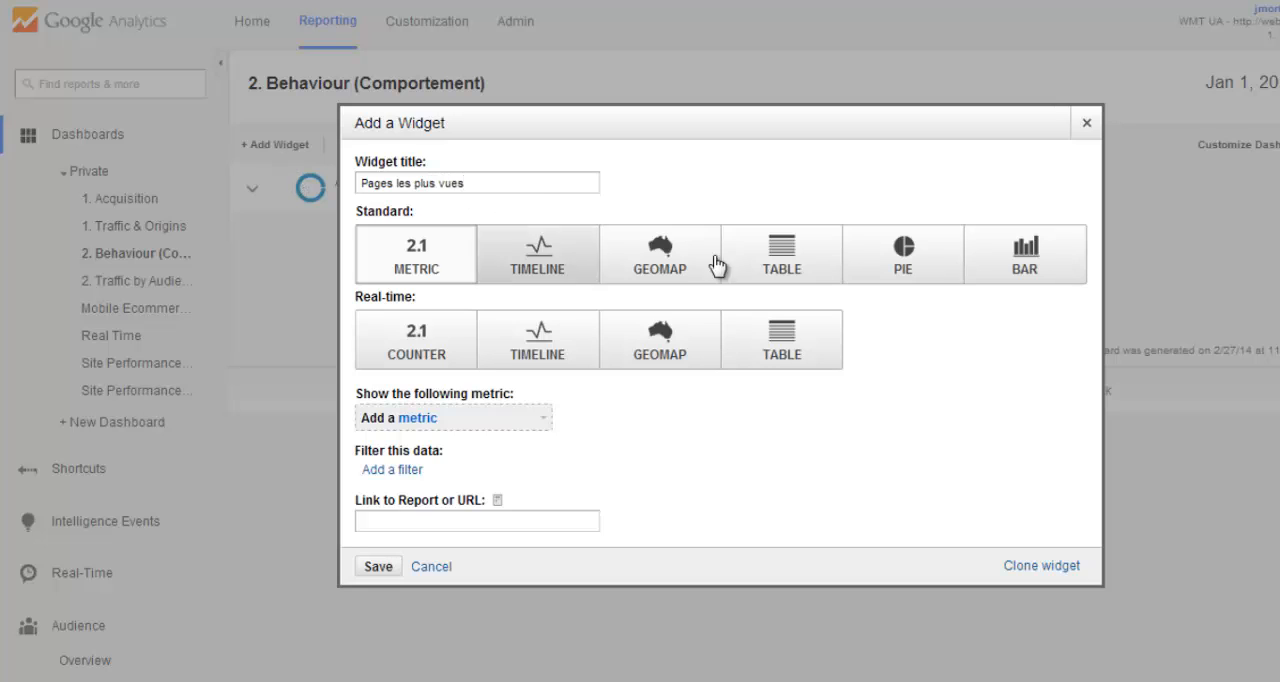
pyautogui.click(750, 265)
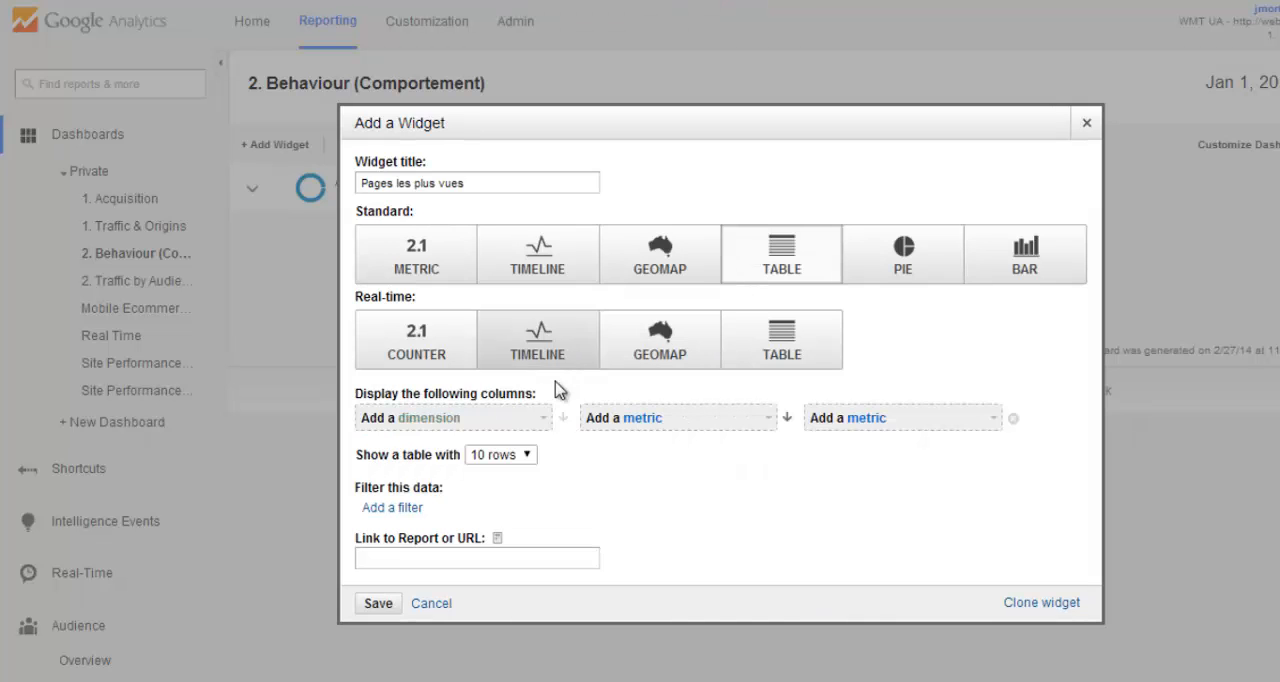
# - Set the table's first two columns to the Page dimension and the Visits metric
pyautogui.click(500, 425)
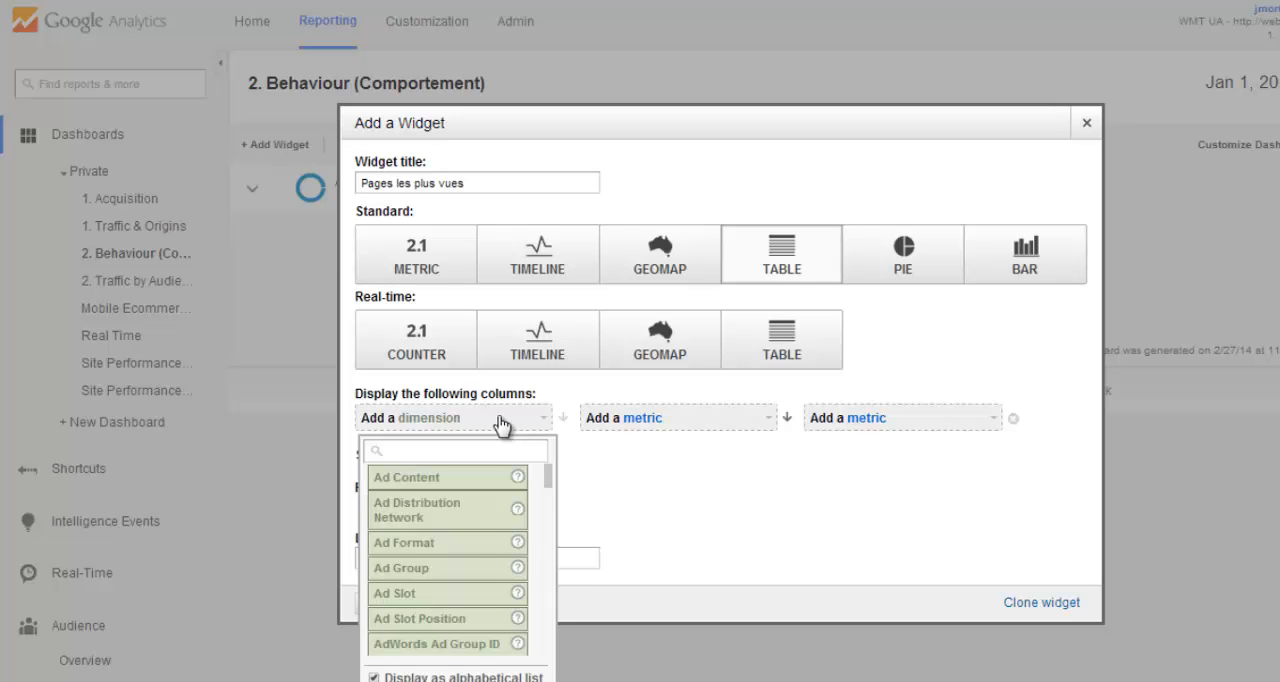
pyautogui.write('page')
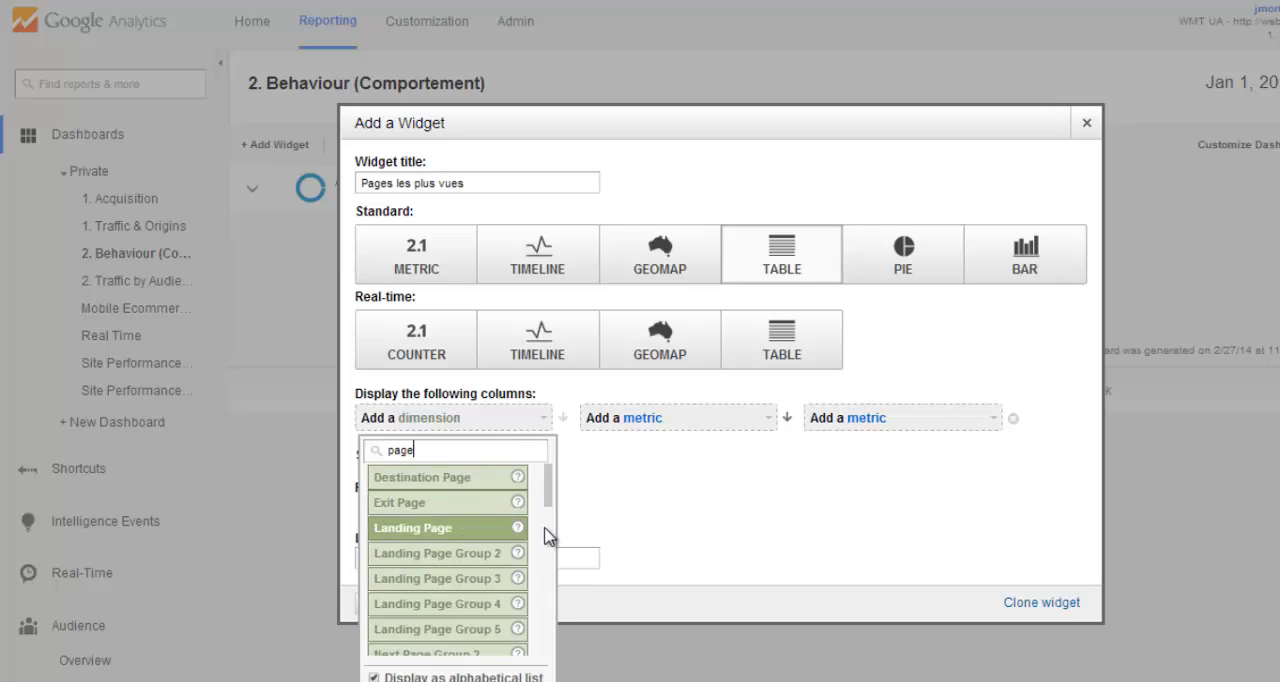
pyautogui.moveTo(553, 508); pyautogui.dragTo(552, 540)
pyautogui.click(455, 610)
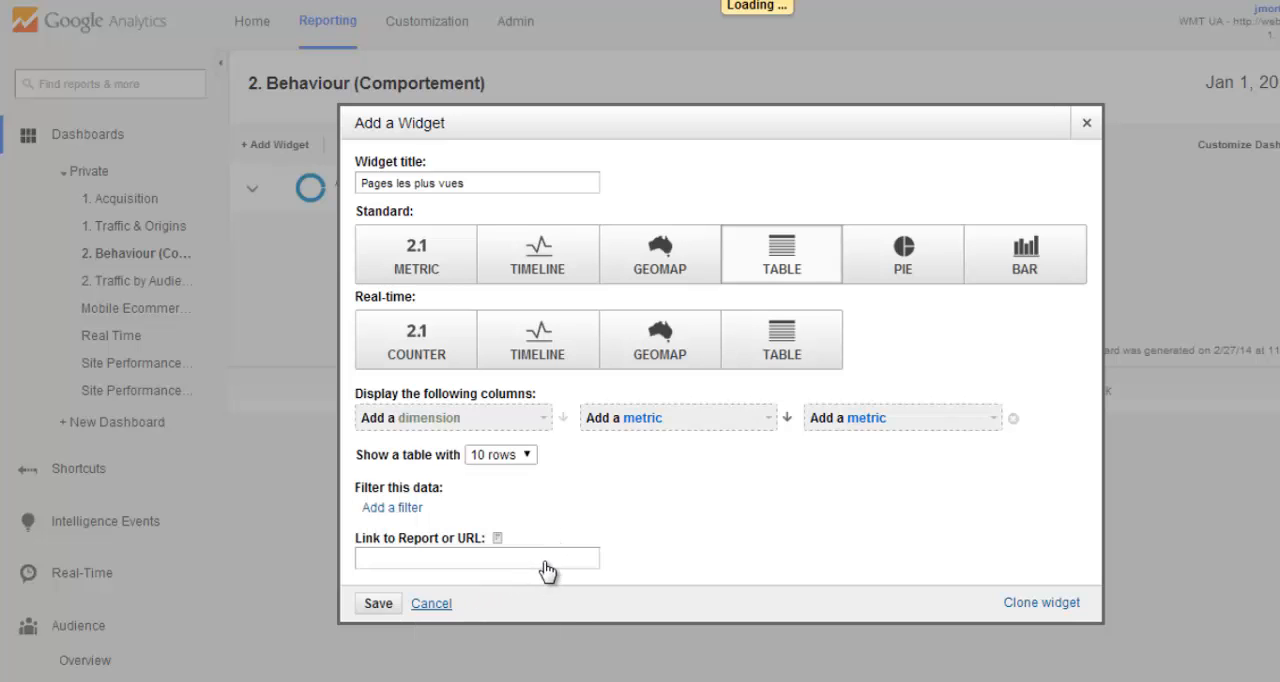
pyautogui.click(687, 428)
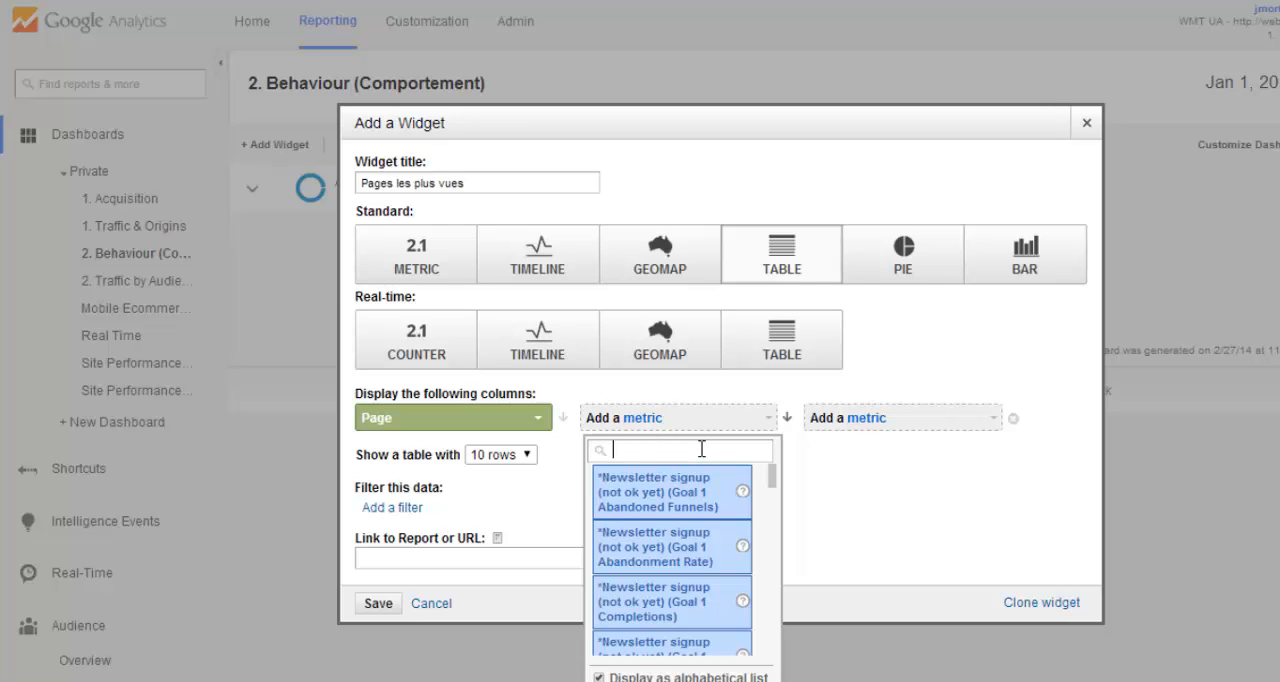
pyautogui.write('visits')
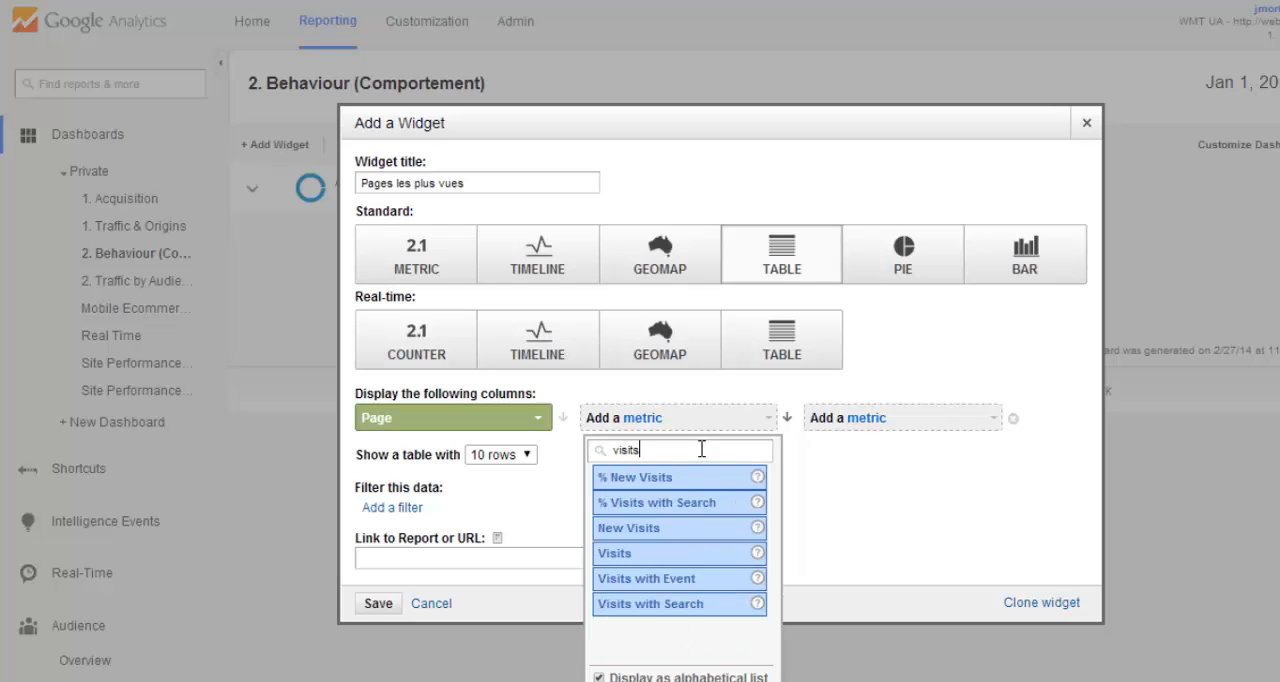
pyautogui.click(649, 556)
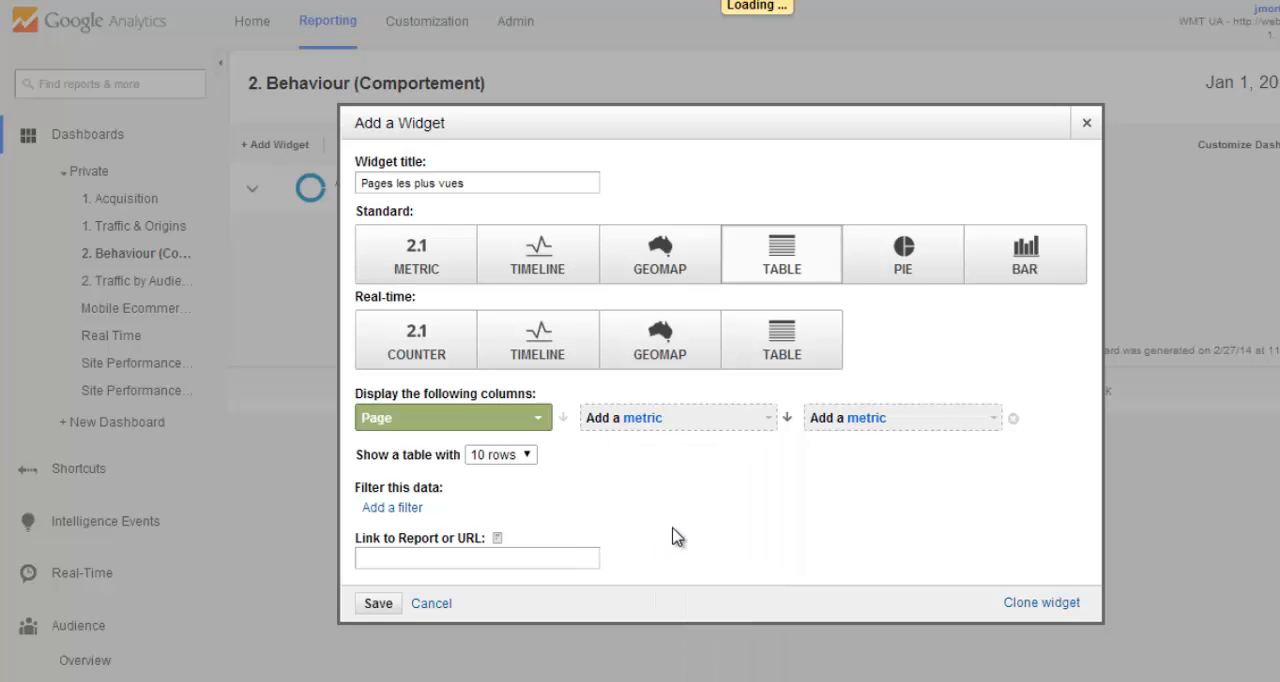
# - Find a time-related metric and add Avg. Visit Duration as the table's second metric
pyautogui.click(870, 418)
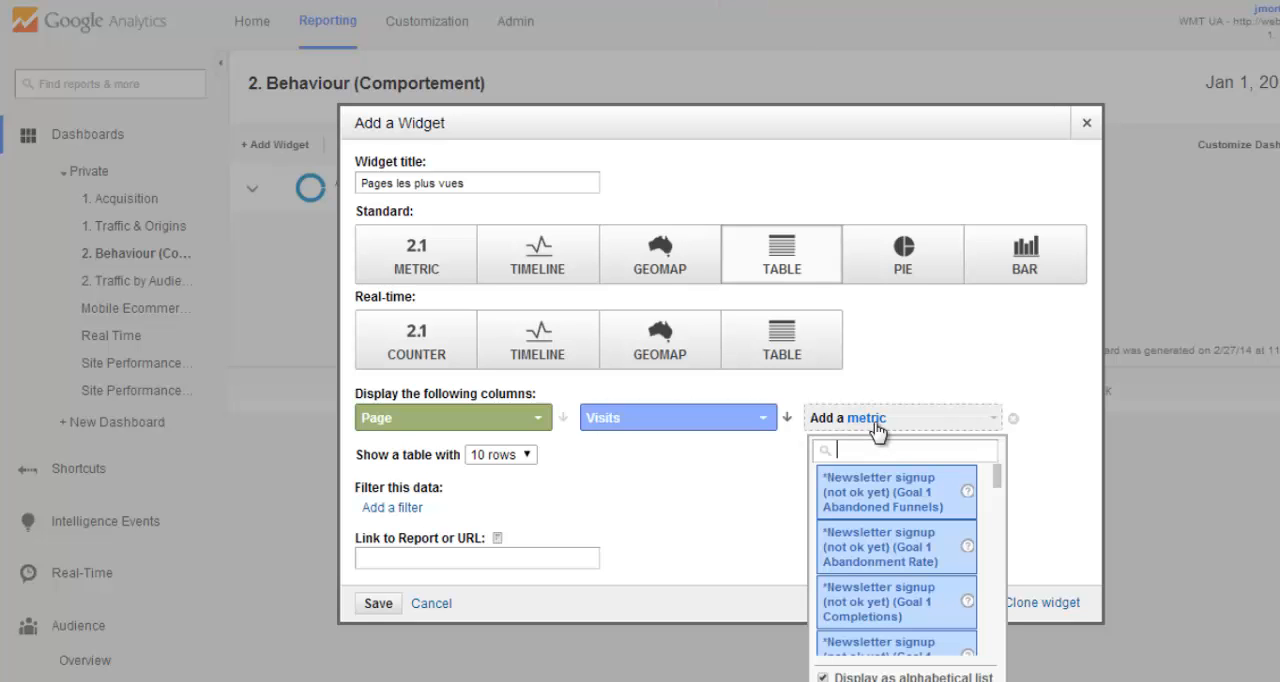
pyautogui.write('tim')
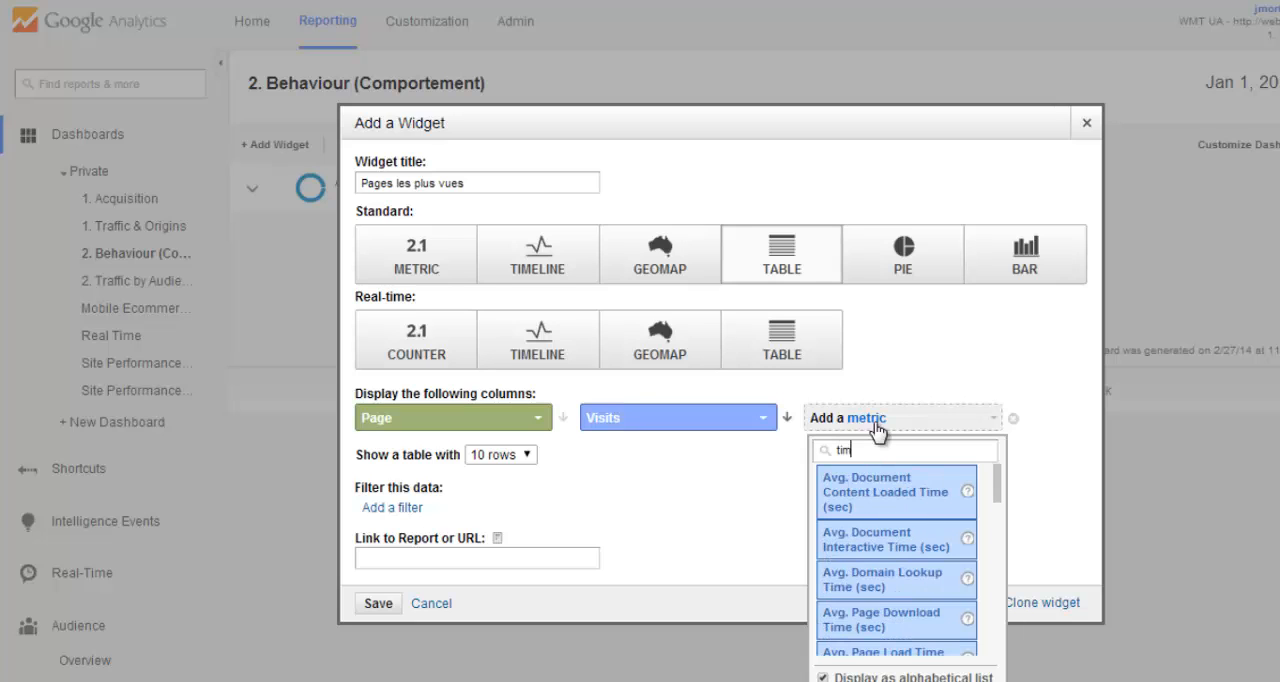
pyautogui.write('e on')
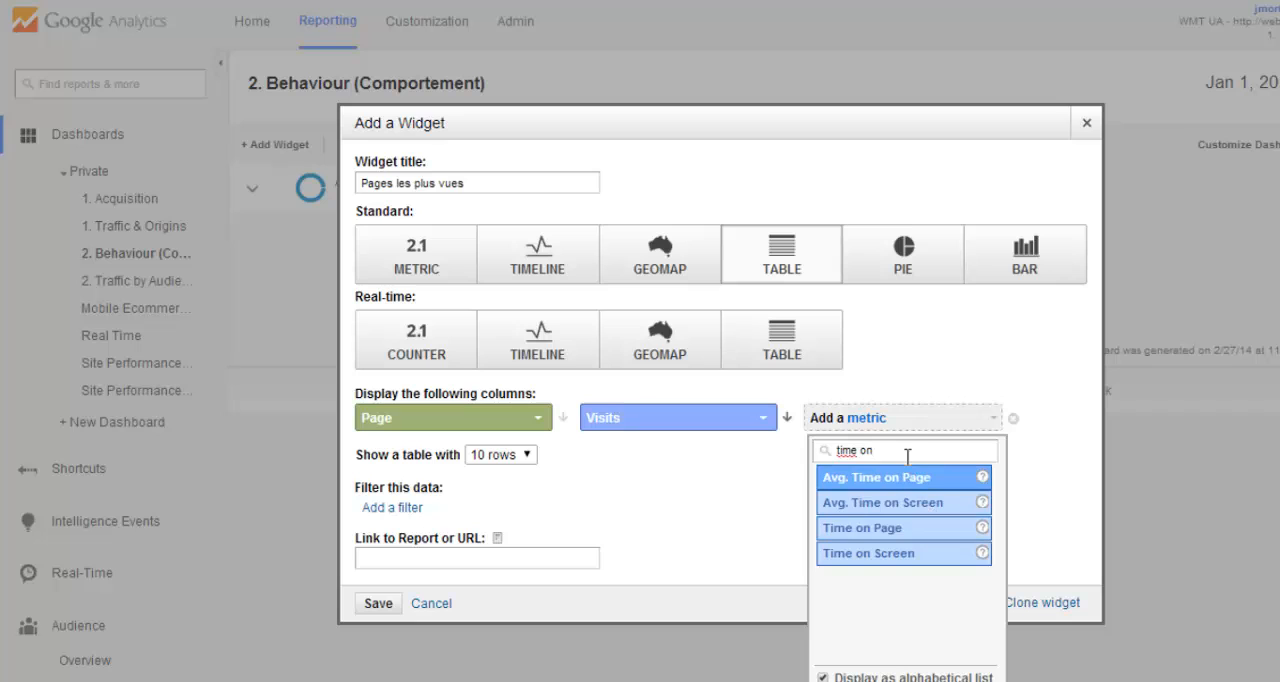
pyautogui.moveTo(905, 452); pyautogui.dragTo(797, 456)
pyautogui.write('site')
pyautogui.scroll(-5, 878, 510)
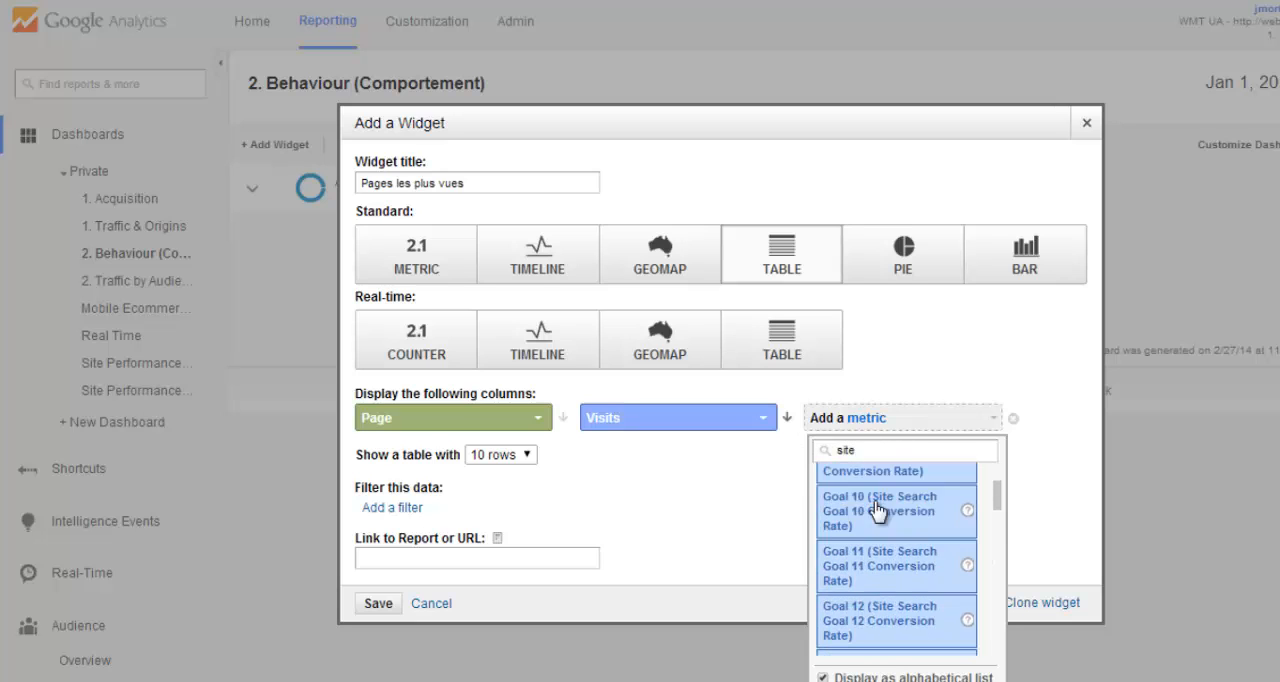
pyautogui.scroll(-10, 876, 512)
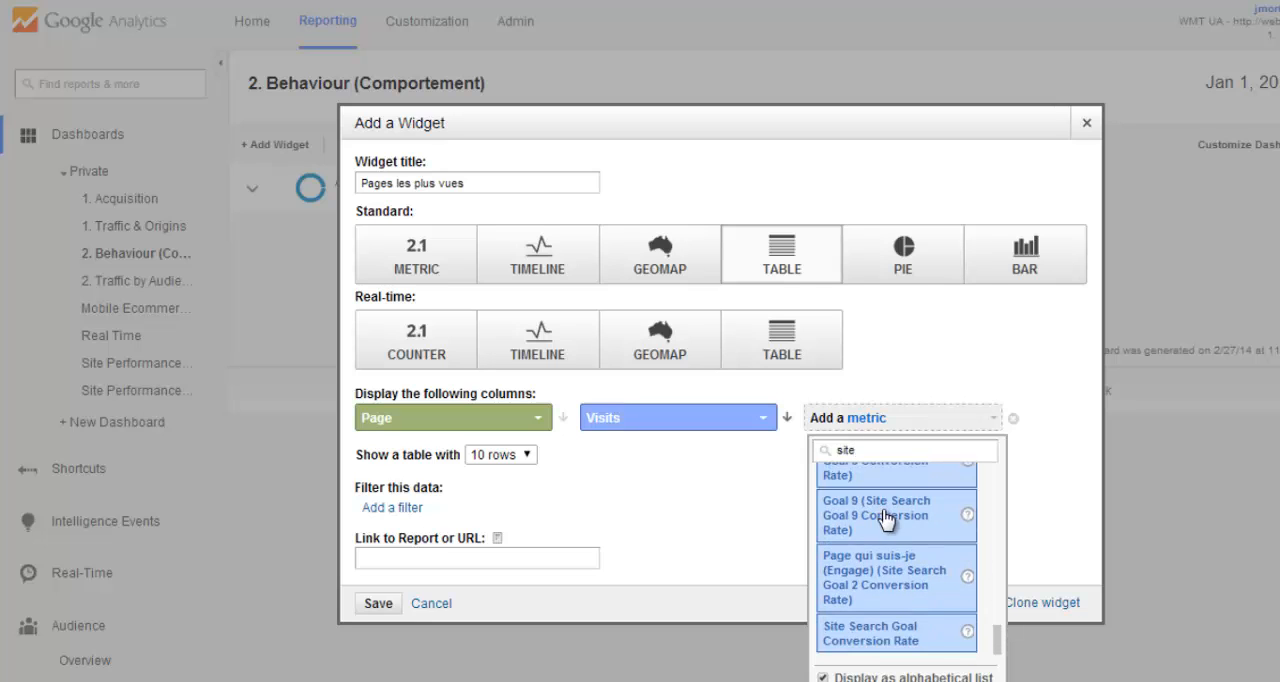
pyautogui.scroll(15, 940, 548)
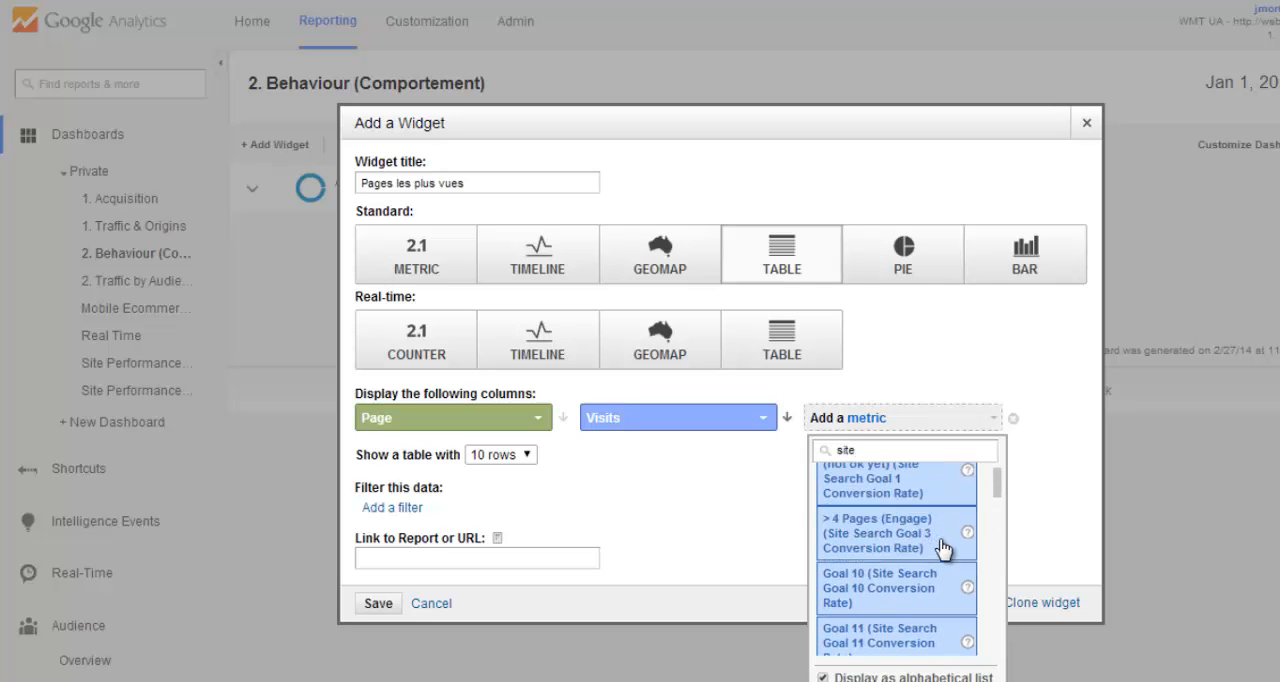
pyautogui.moveTo(855, 450); pyautogui.dragTo(820, 452)
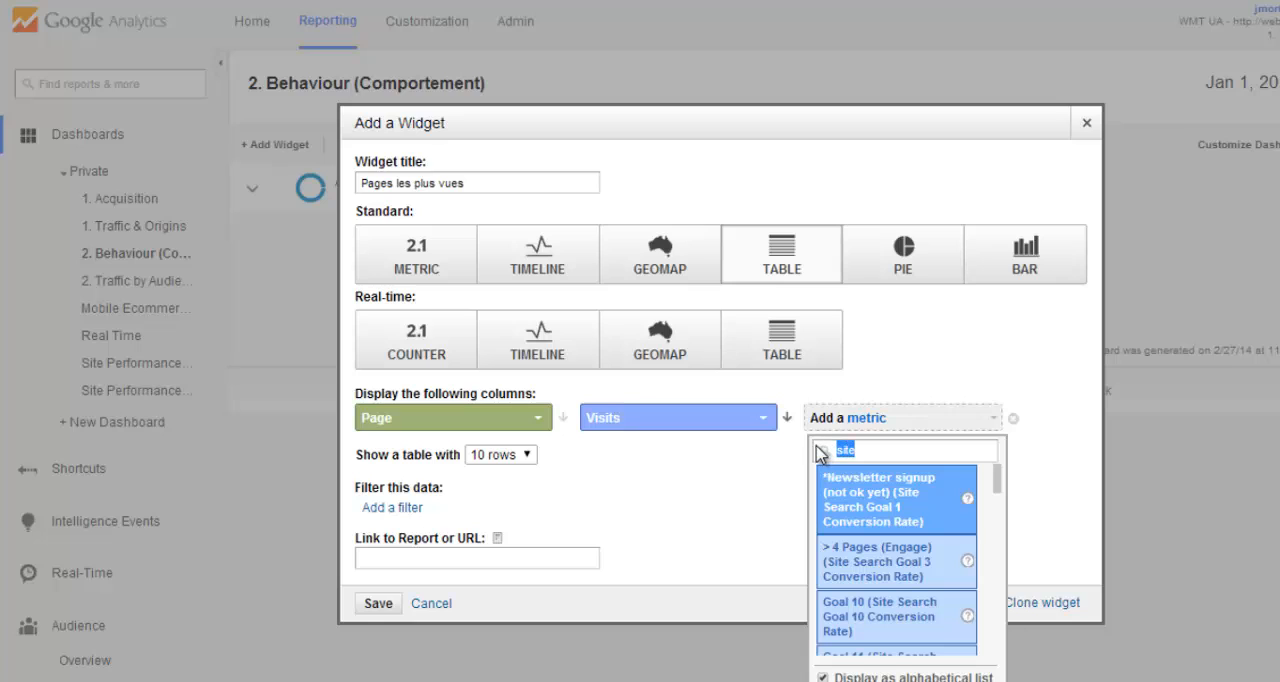
pyautogui.write('durati')
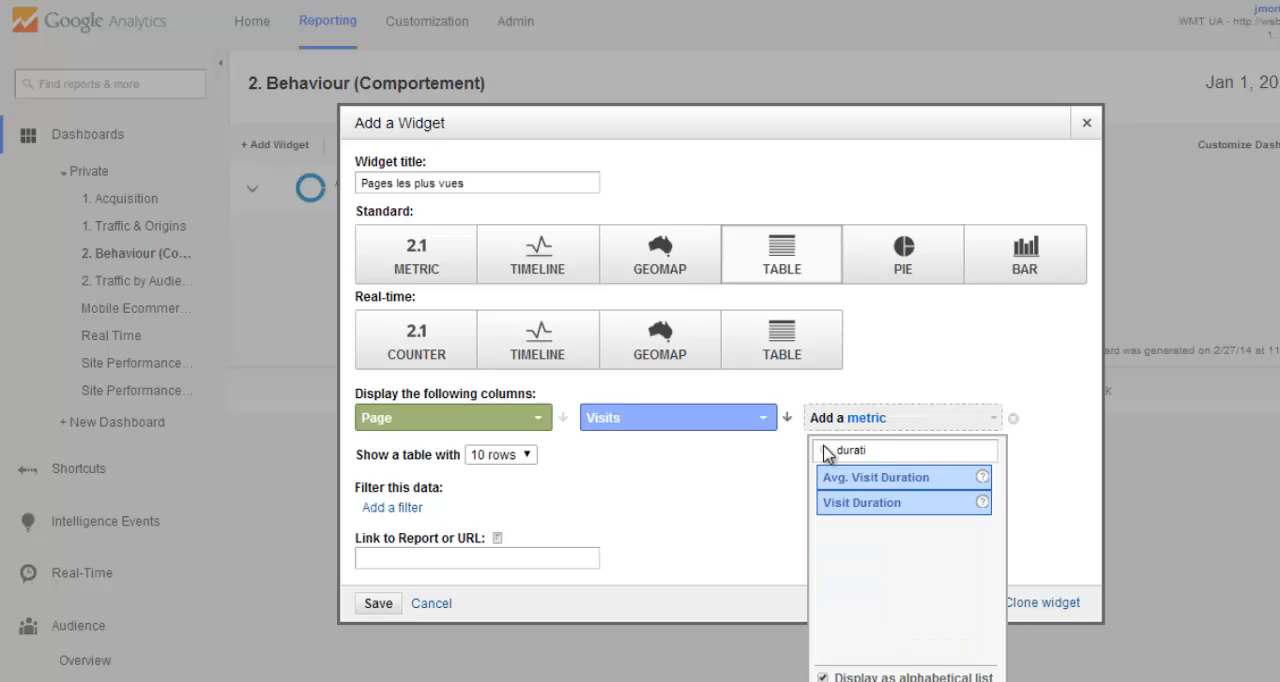
pyautogui.click(885, 478)
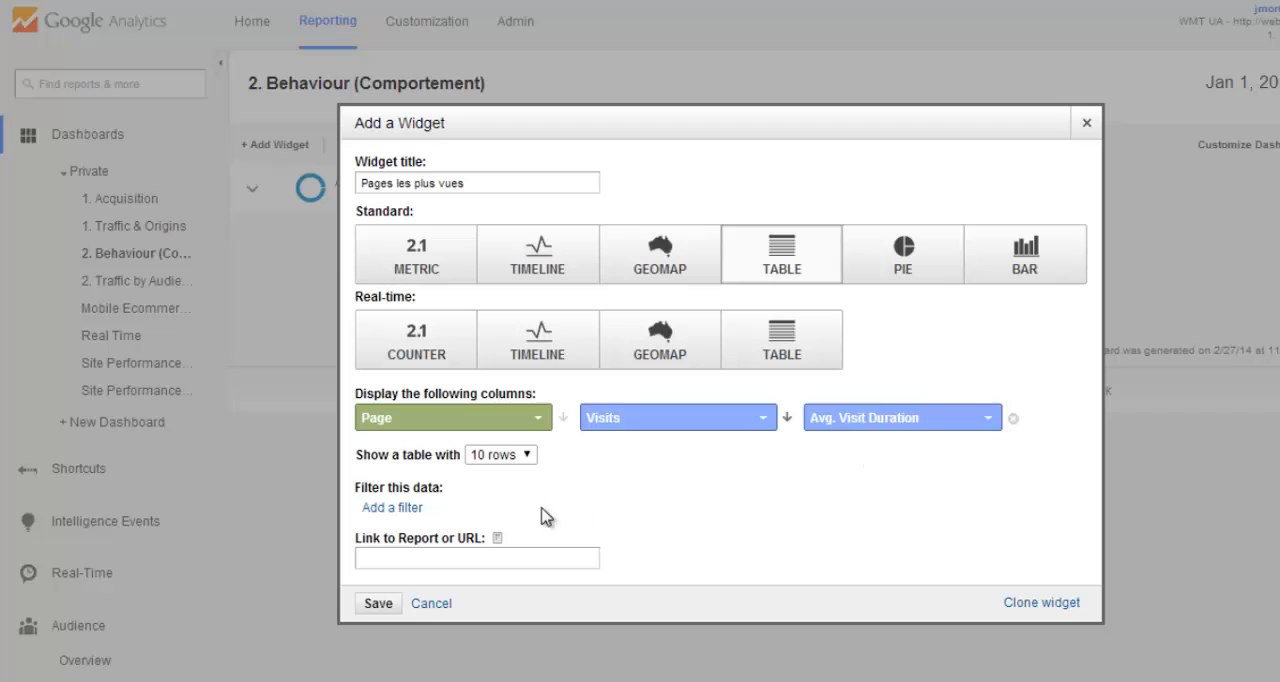
# - Save the table widget and move it to the dashboard's second column
pyautogui.click(378, 604)
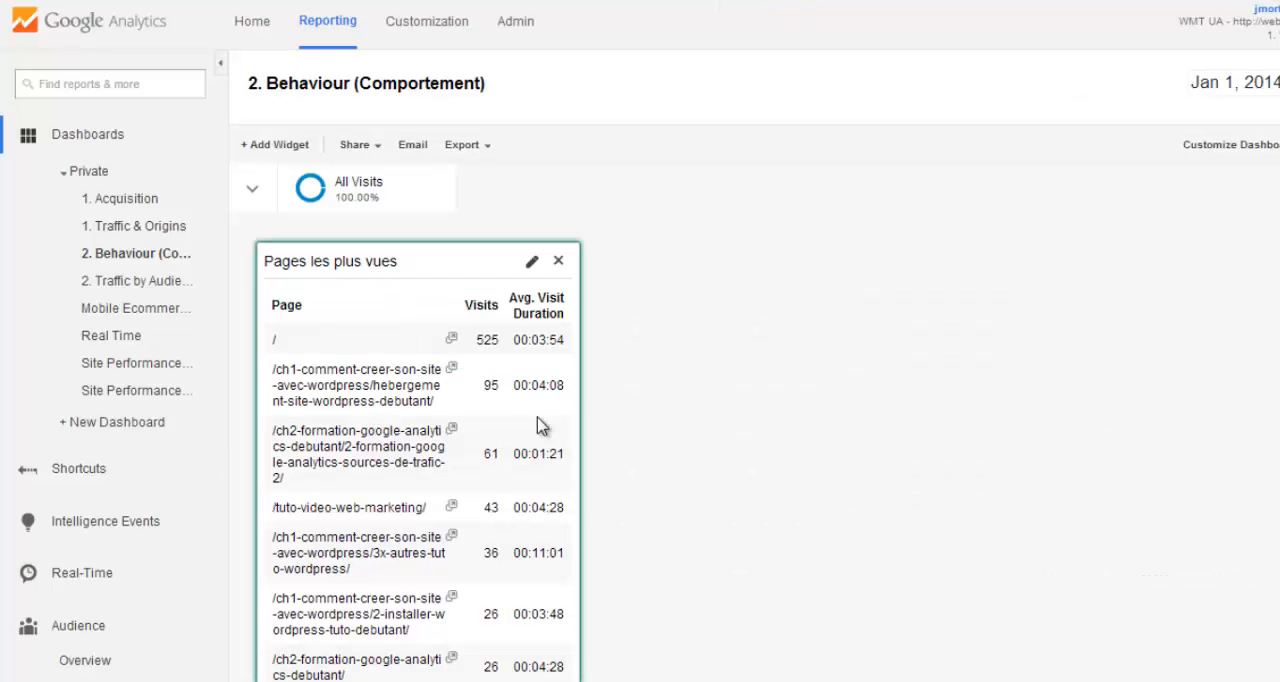
pyautogui.moveTo(460, 254); pyautogui.dragTo(930, 266)
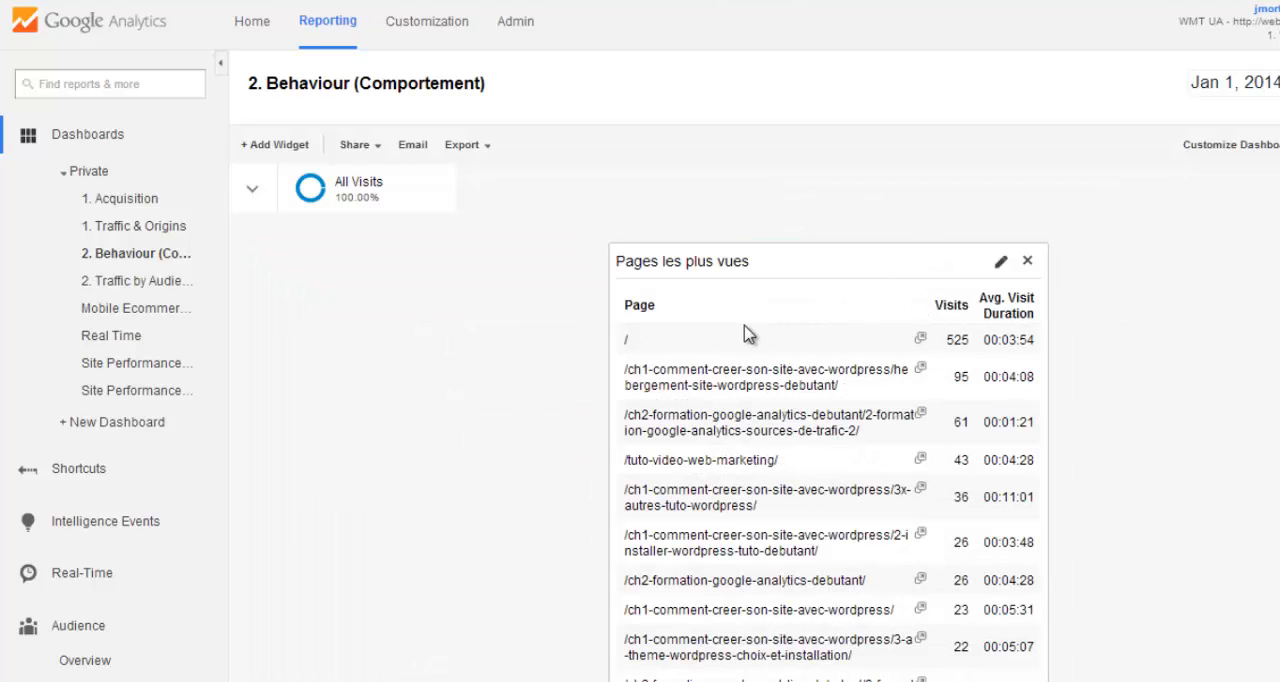
# - Examine the average visit duration of the 3x-autres-tuto-wordpress page in the table widget
pyautogui.scroll(-2, 697, 360)
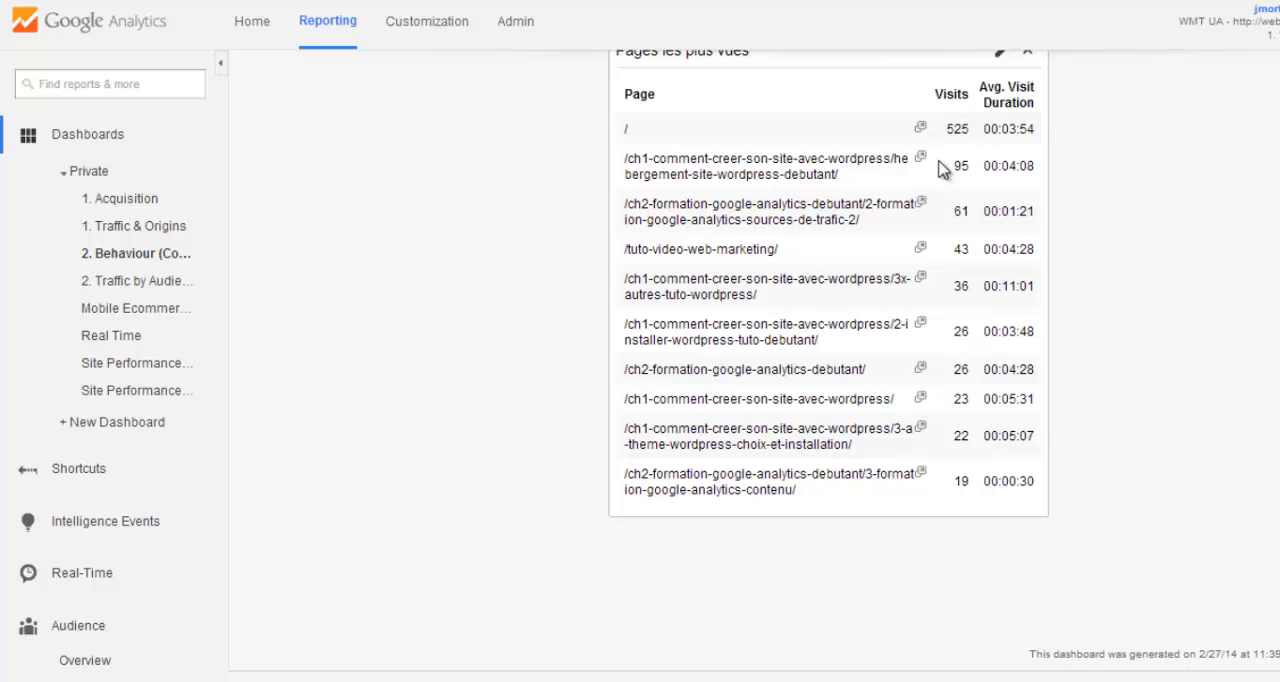
pyautogui.doubleClick(990, 287)
pyautogui.moveTo(1016, 289); pyautogui.dragTo(1037, 286)
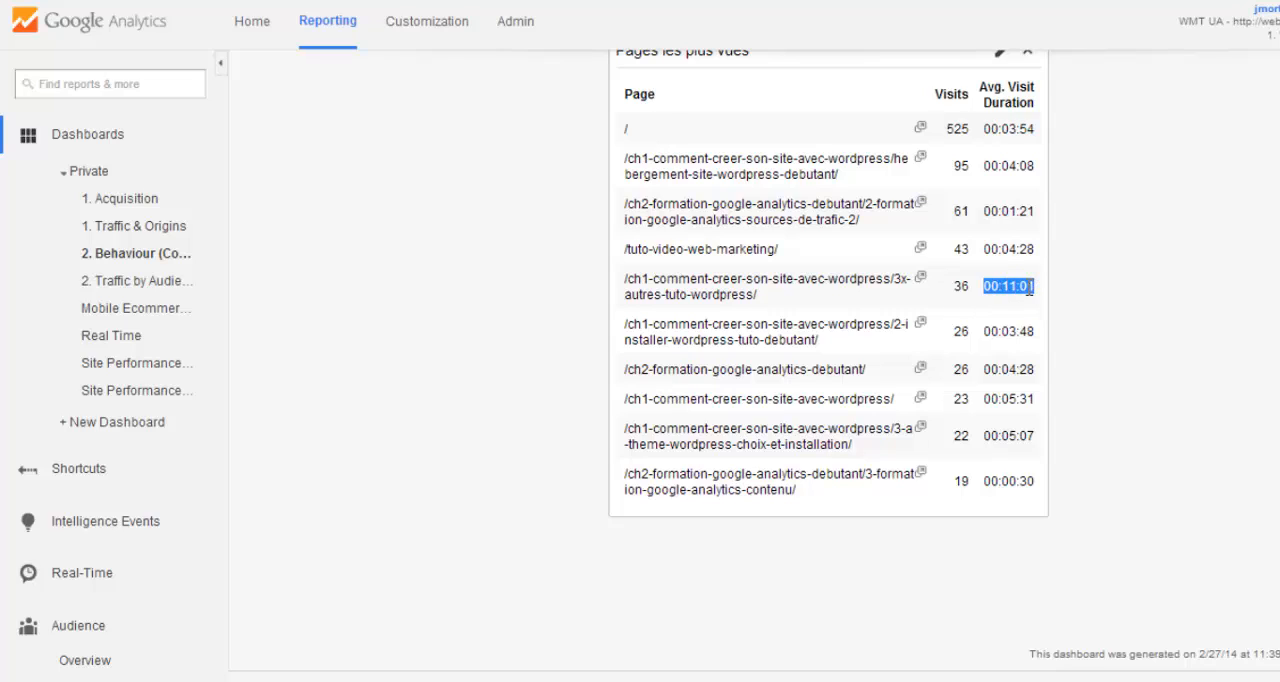
pyautogui.moveTo(757, 296); pyautogui.dragTo(622, 288)
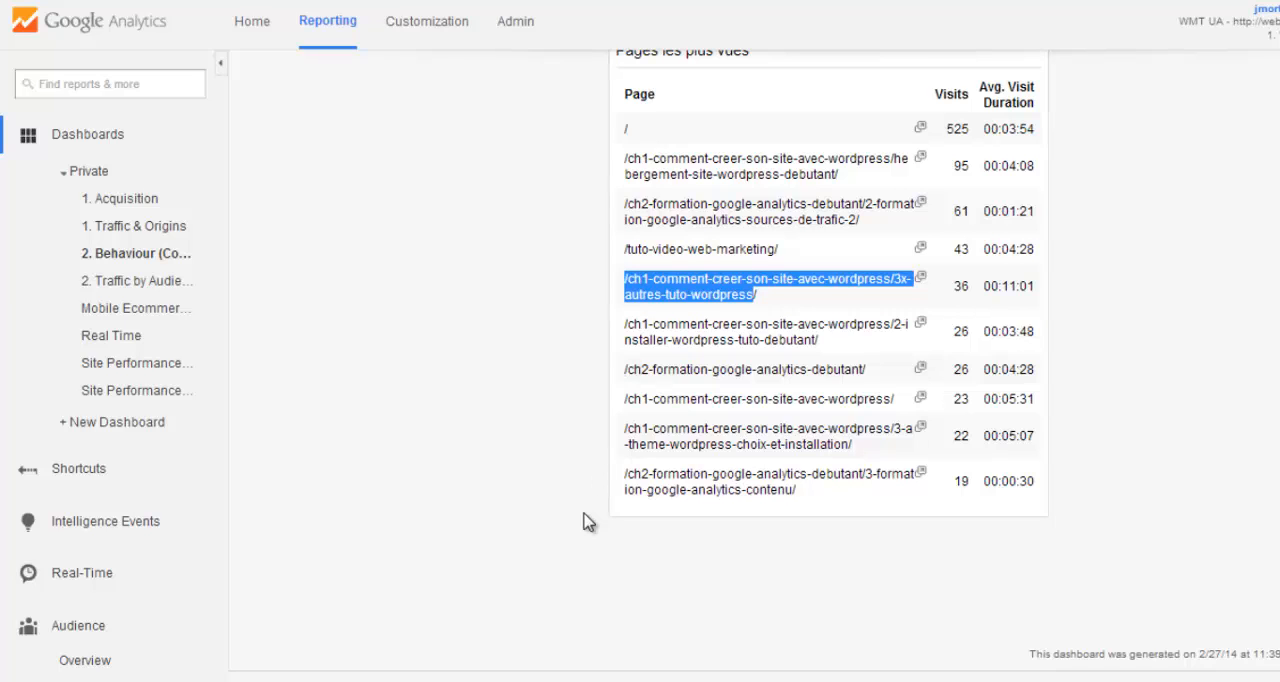
# - Start another dashboard widget as a standard bar chart titled "Pages les plus vues"
pyautogui.scroll(1, 587, 521)
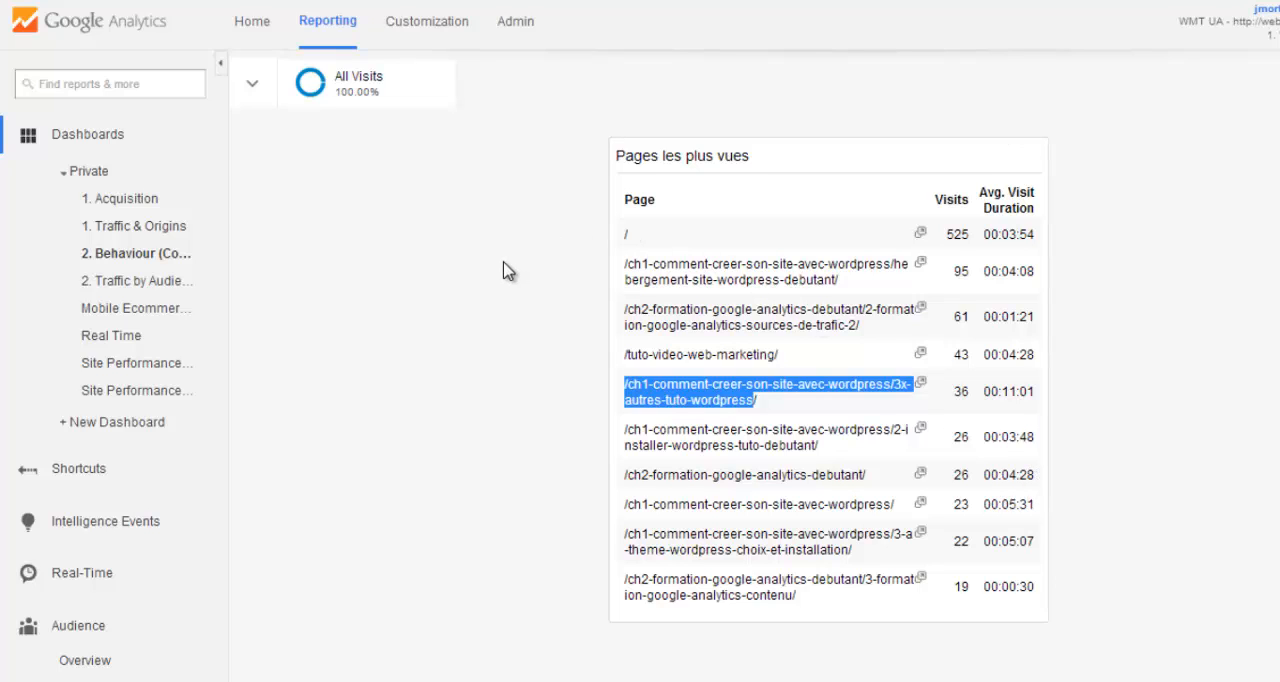
pyautogui.scroll(1, 506, 271)
pyautogui.click(271, 148)
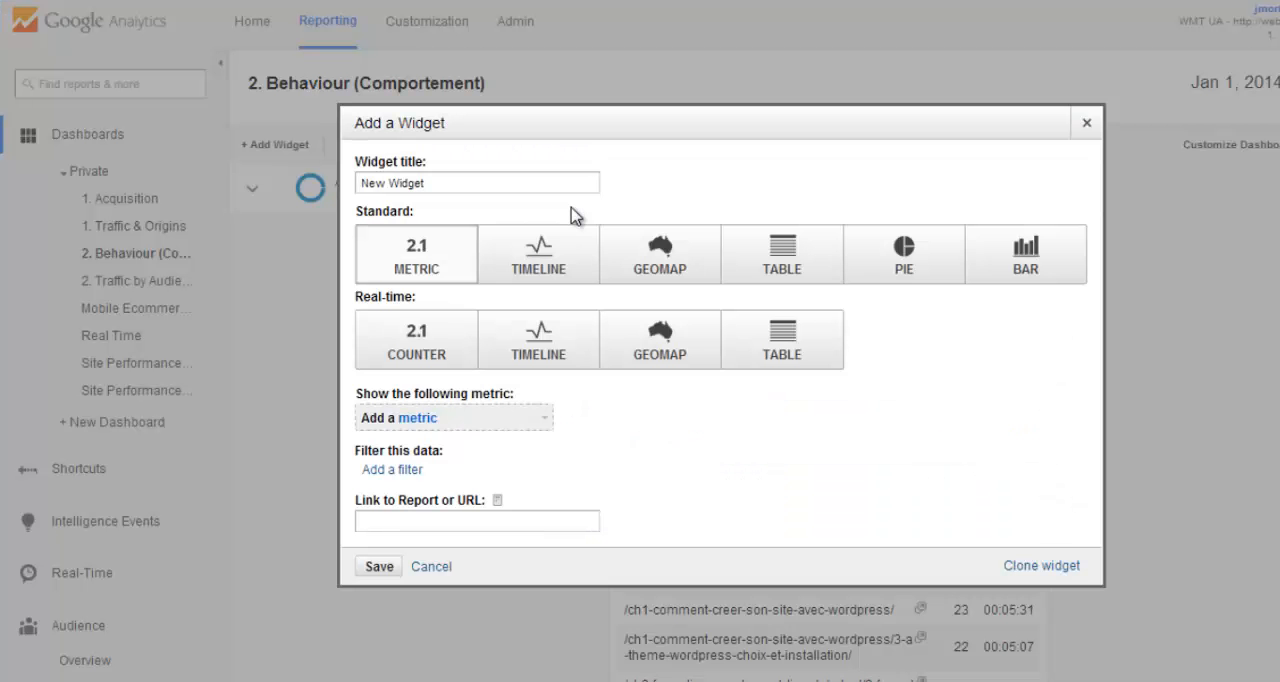
pyautogui.click(988, 273)
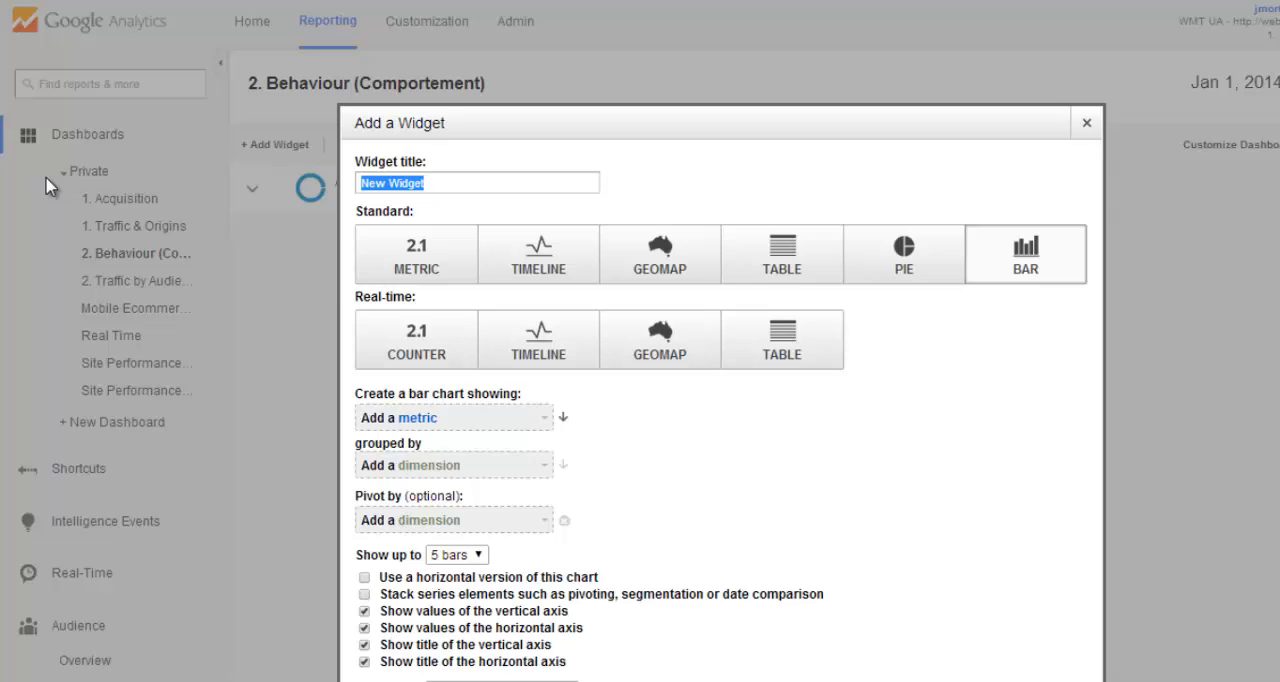
pyautogui.write('Pages les plus')
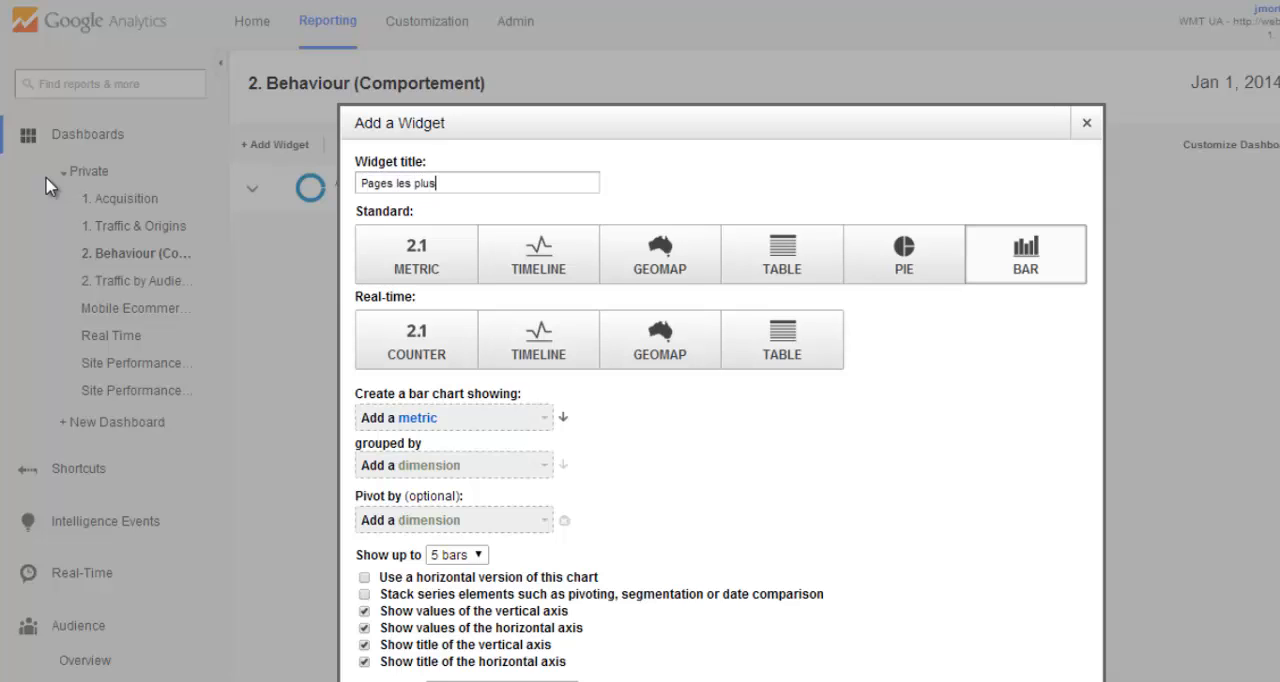
pyautogui.write(' vues')
# - Configure the bar chart to show the Visits metric grouped by the Page dimension
pyautogui.click(510, 428)
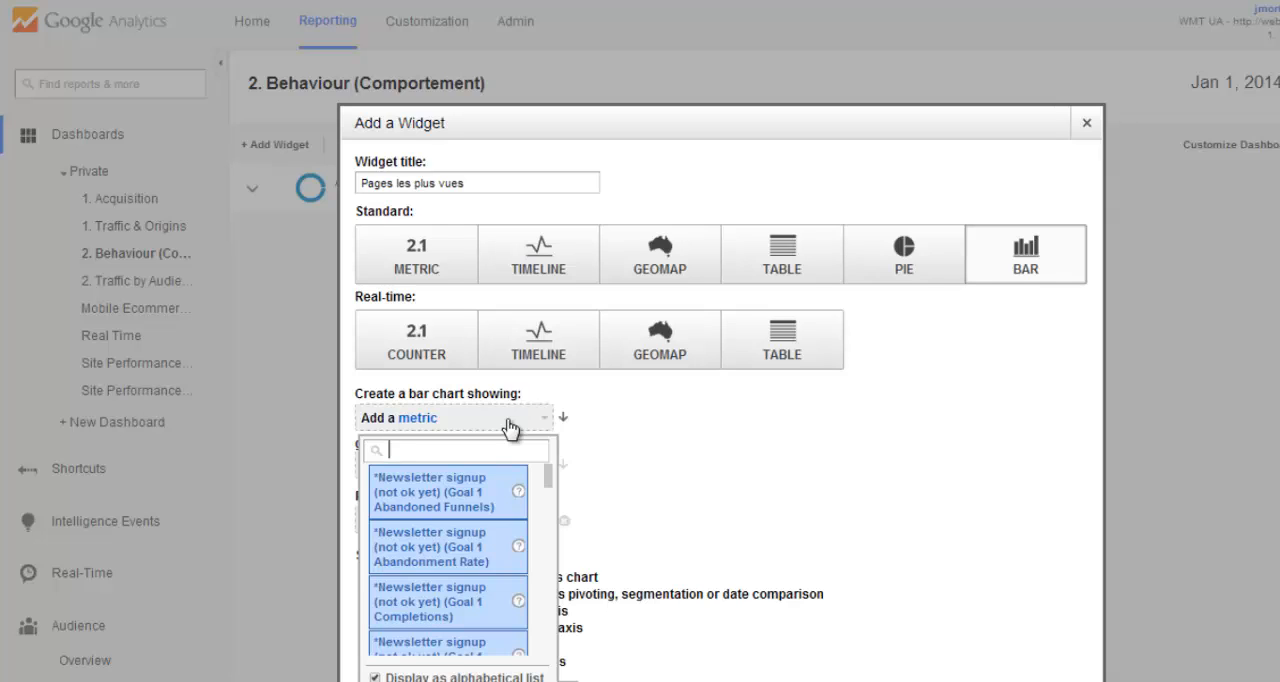
pyautogui.write('visits')
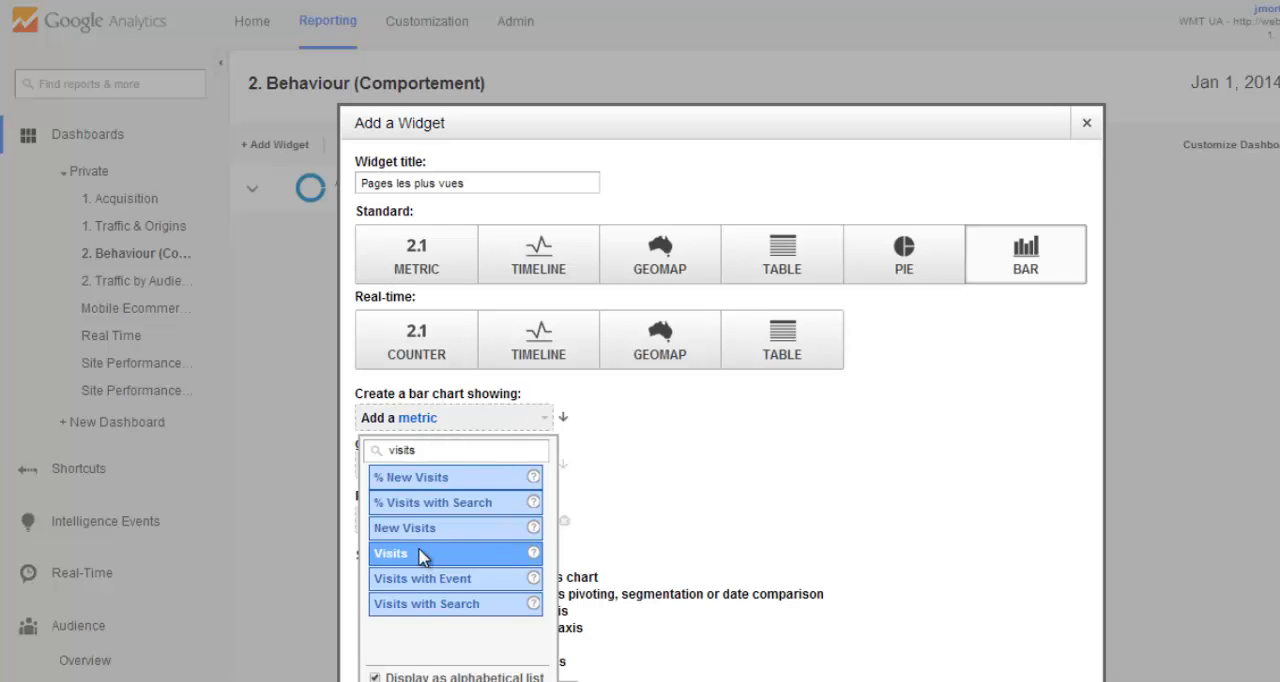
pyautogui.click(420, 555)
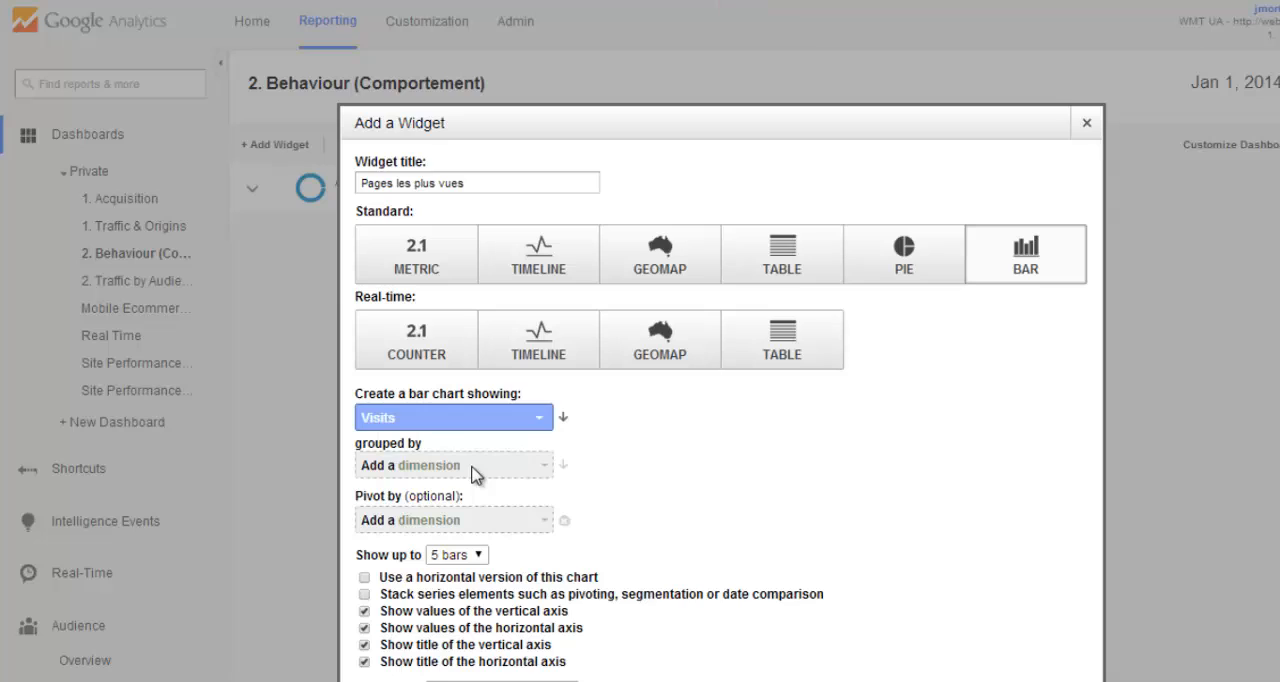
pyautogui.click(484, 470)
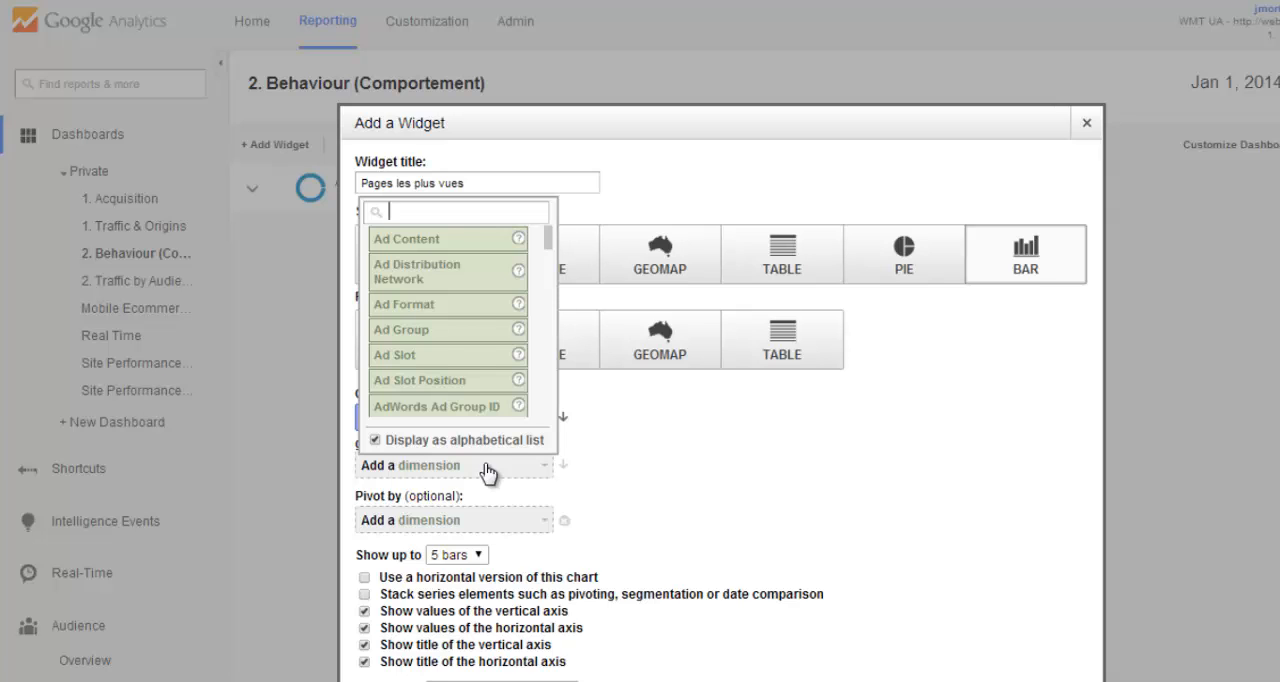
pyautogui.write('page')
pyautogui.scroll(-3, 450, 345)
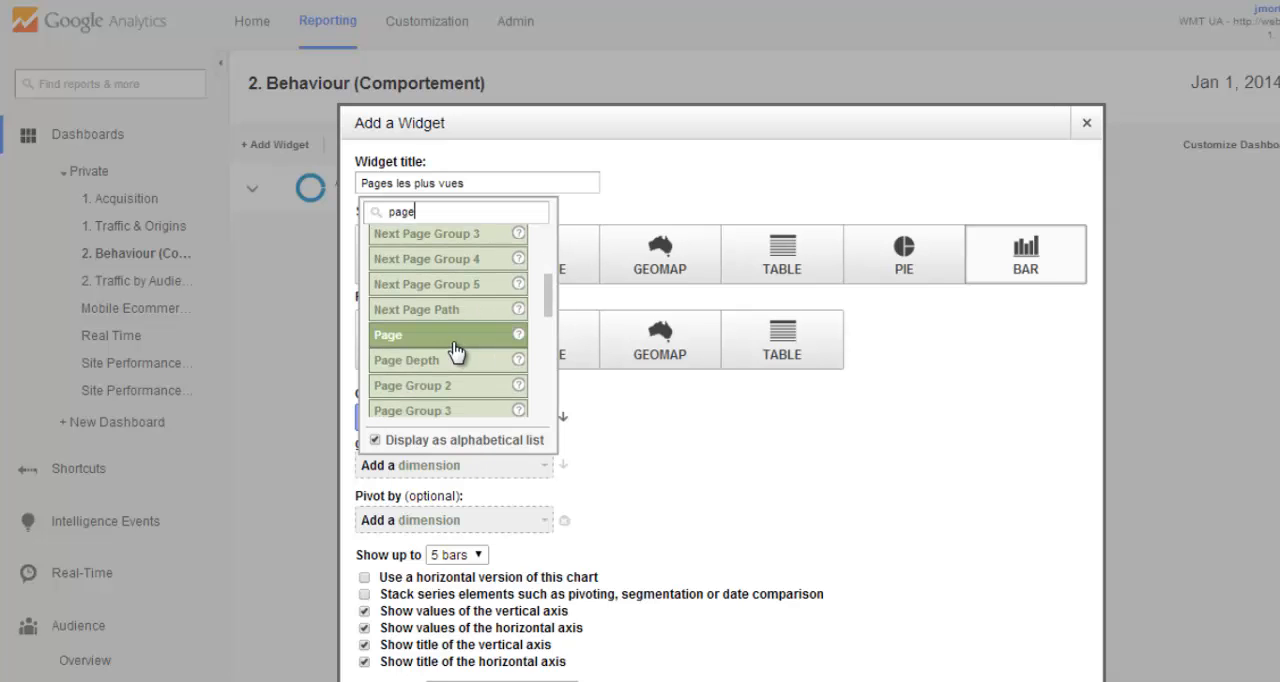
pyautogui.click(455, 345)
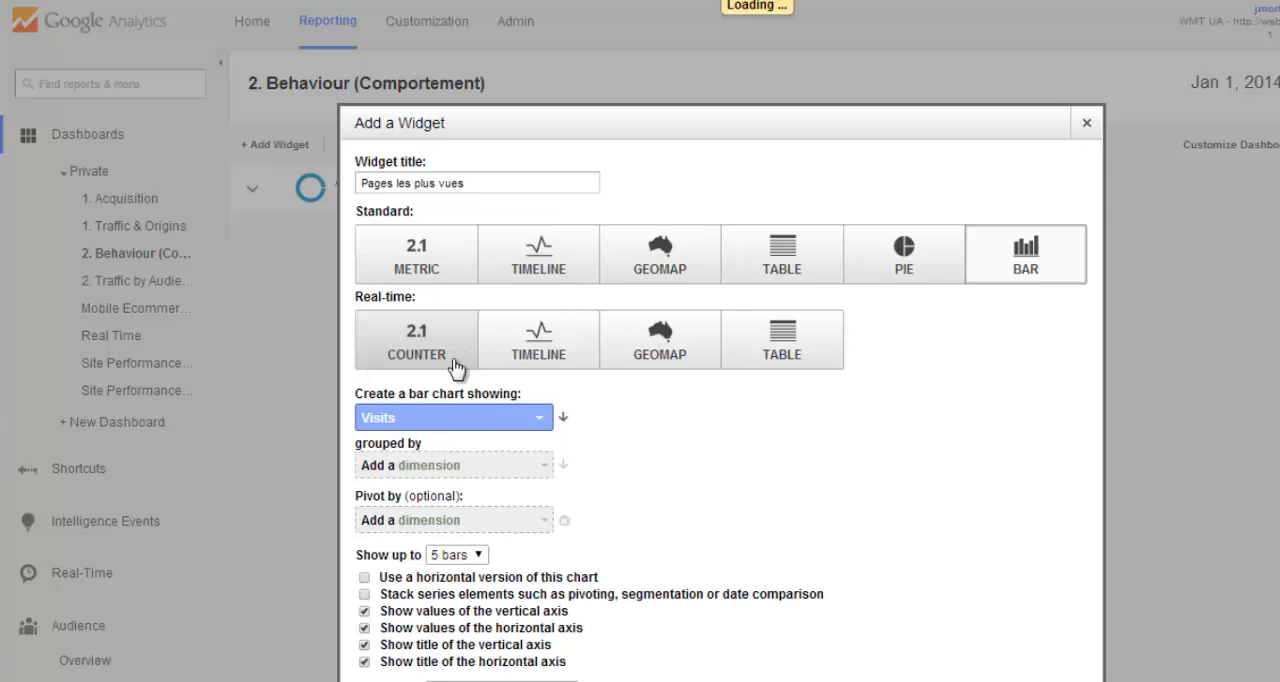
# - Pivot the bar chart by Country / Territory and save the widget to the dashboard
pyautogui.click(466, 521)
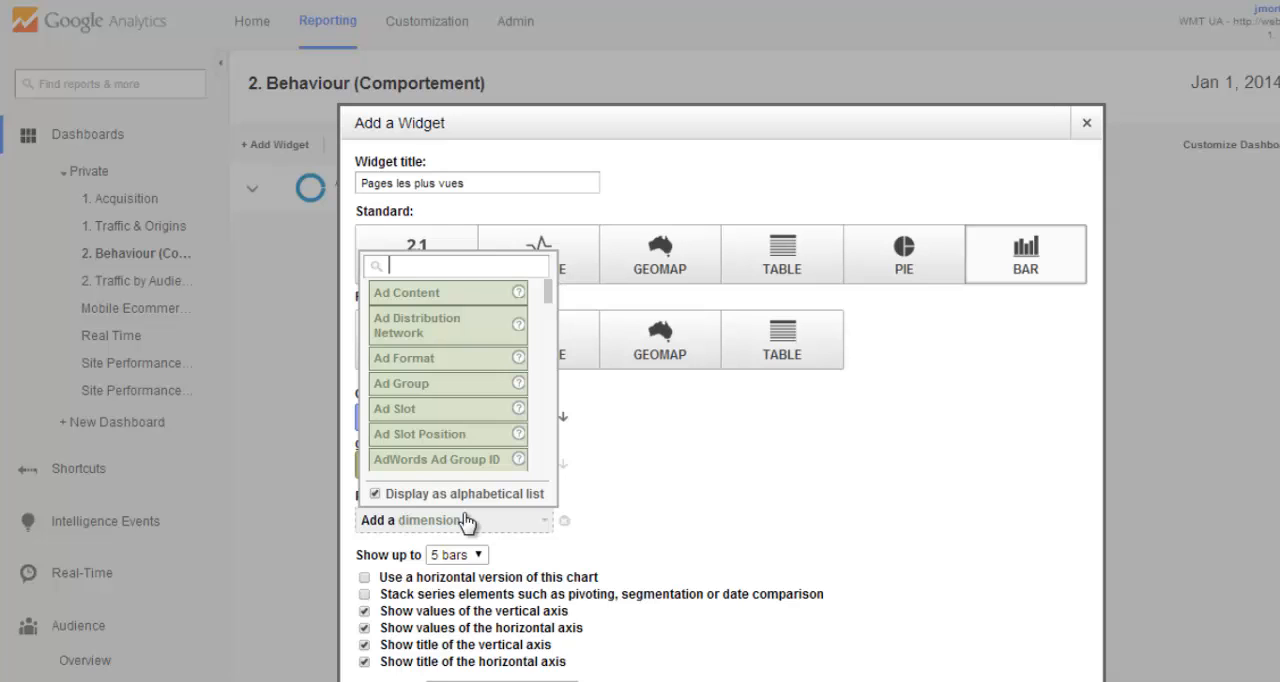
pyautogui.write('countr')
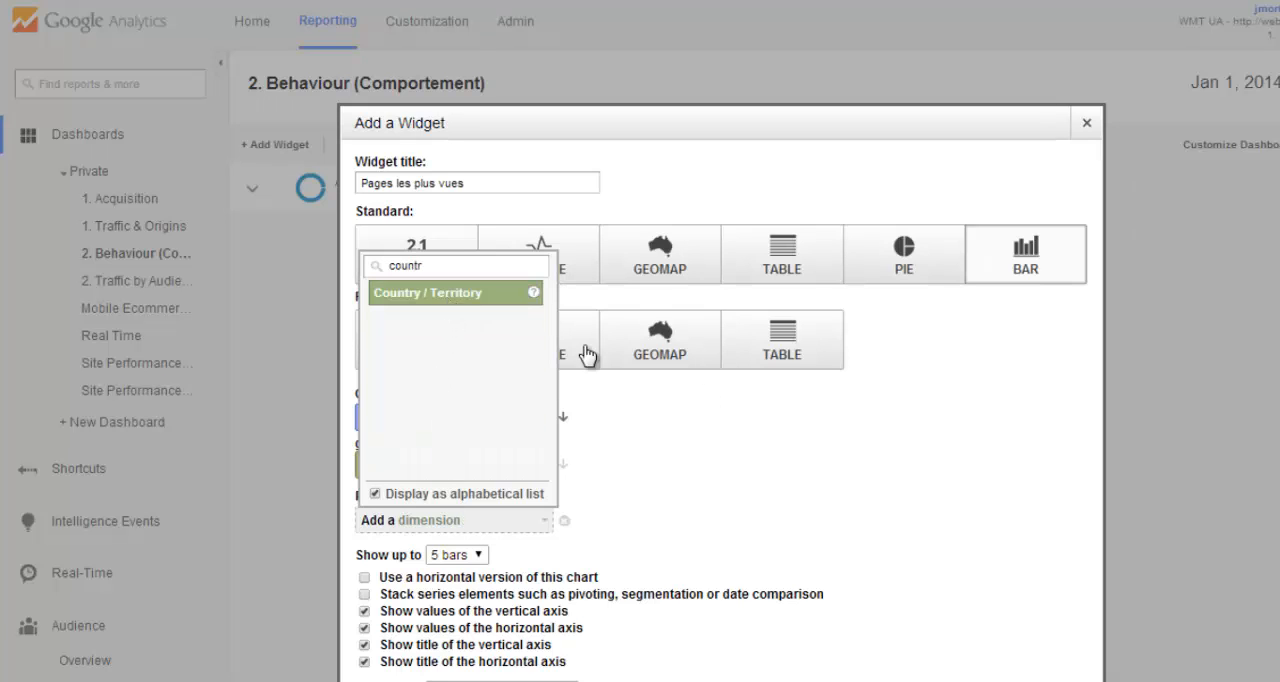
pyautogui.click(858, 444)
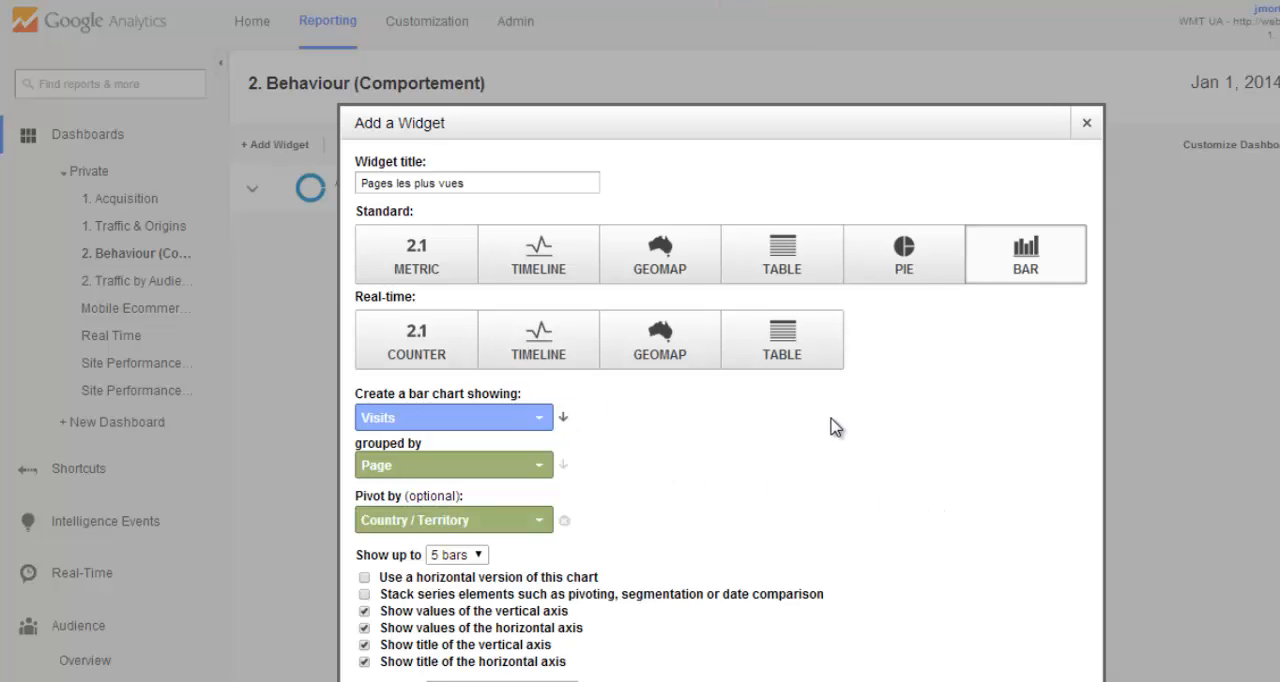
pyautogui.hotkey('ctrl', '-')
pyautogui.hotkey('ctrl', '-')
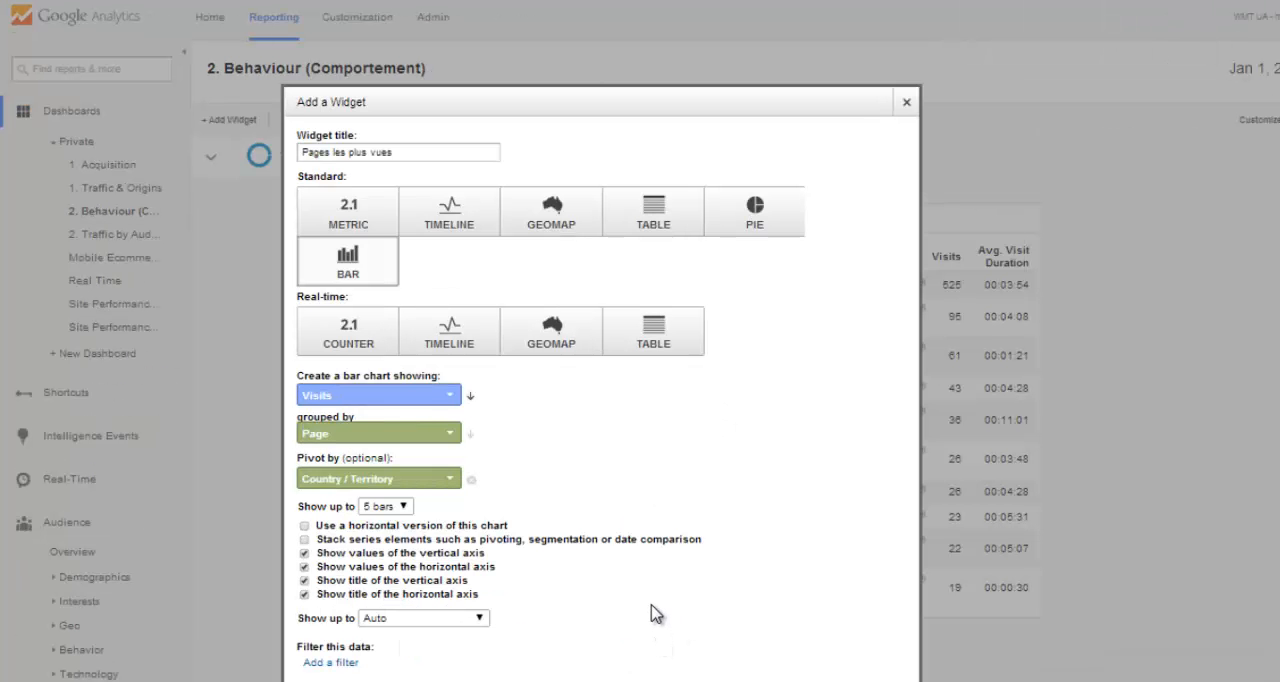
pyautogui.hotkey('ctrl', '-')
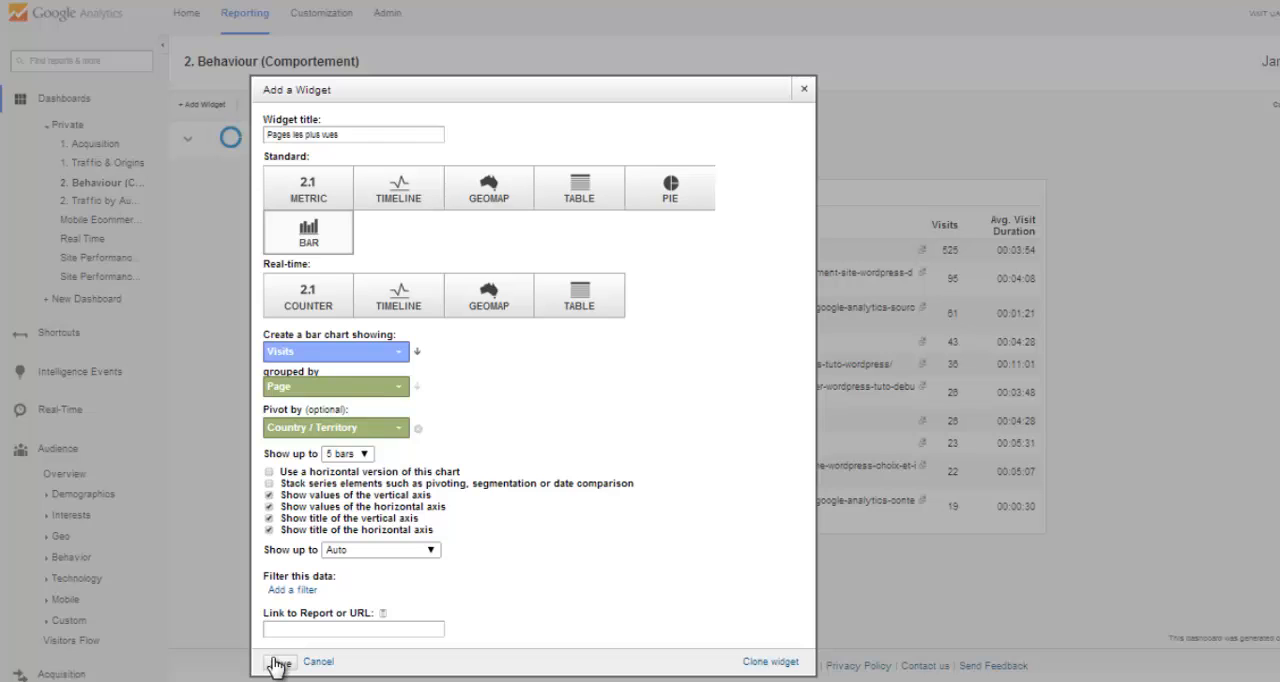
pyautogui.moveTo(275, 665); pyautogui.dragTo(268, 505)
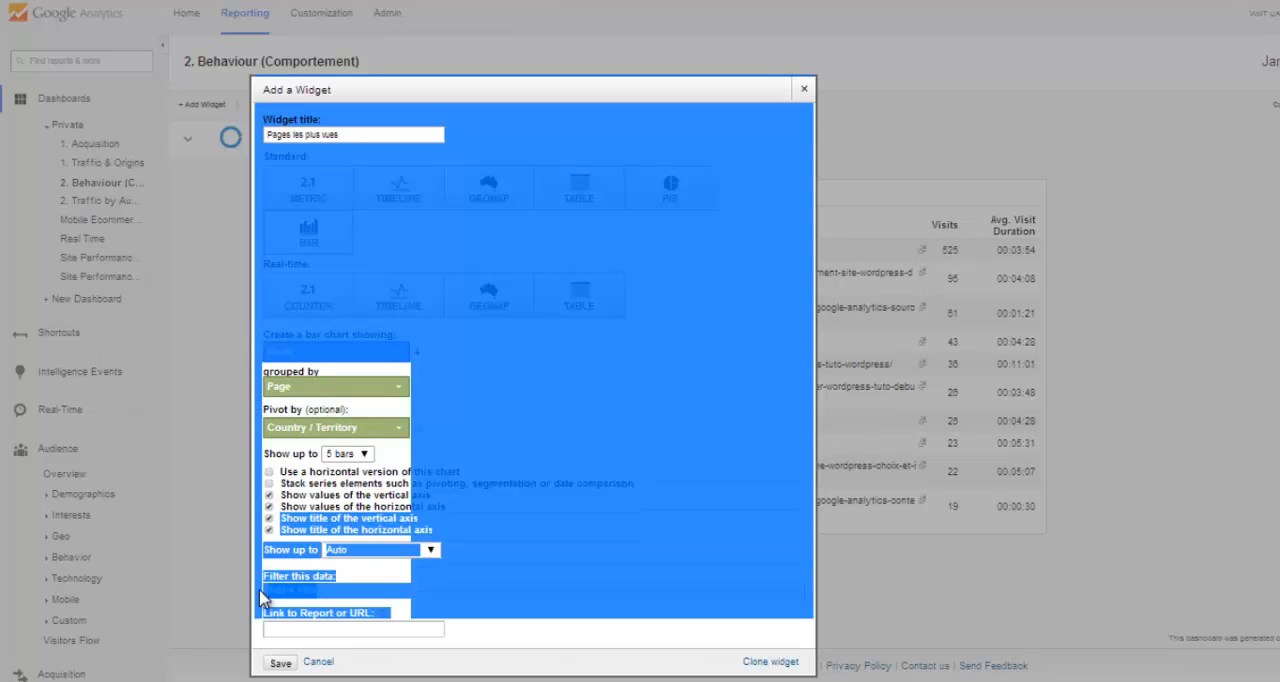
pyautogui.click(281, 665)
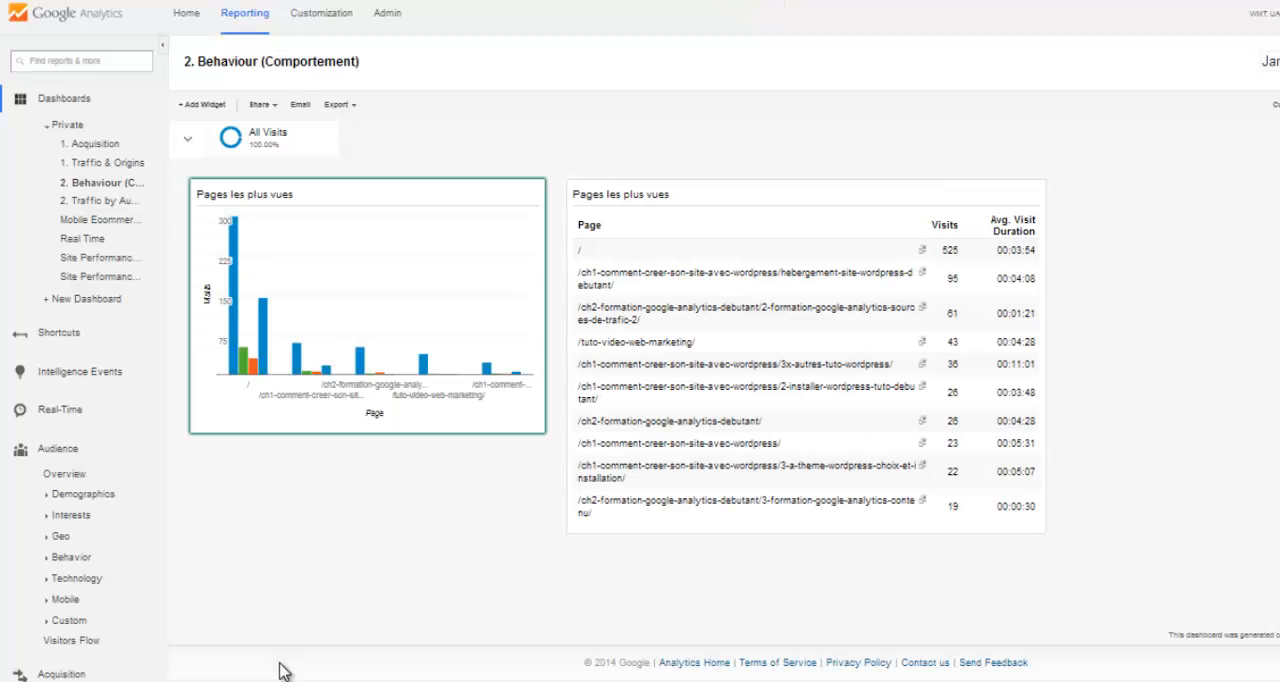
# - Edit the bar chart widget to stack its series elements and save the settings
pyautogui.moveTo(236, 359)
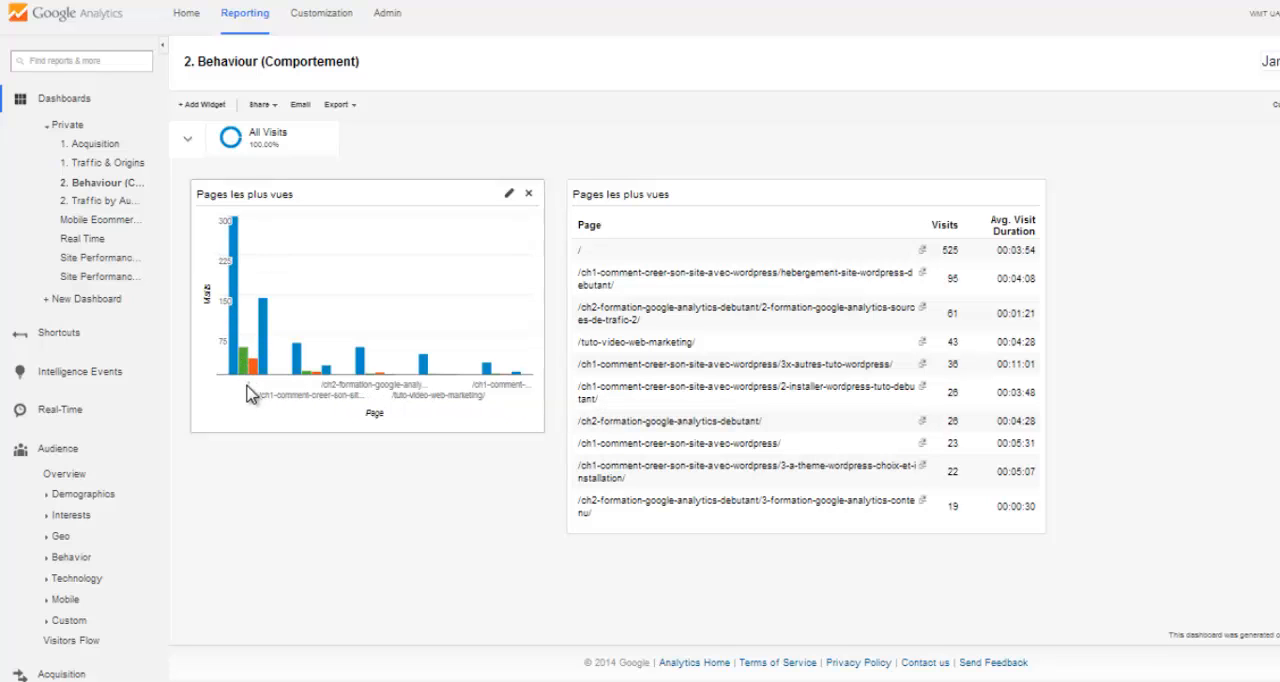
pyautogui.moveTo(257, 377)
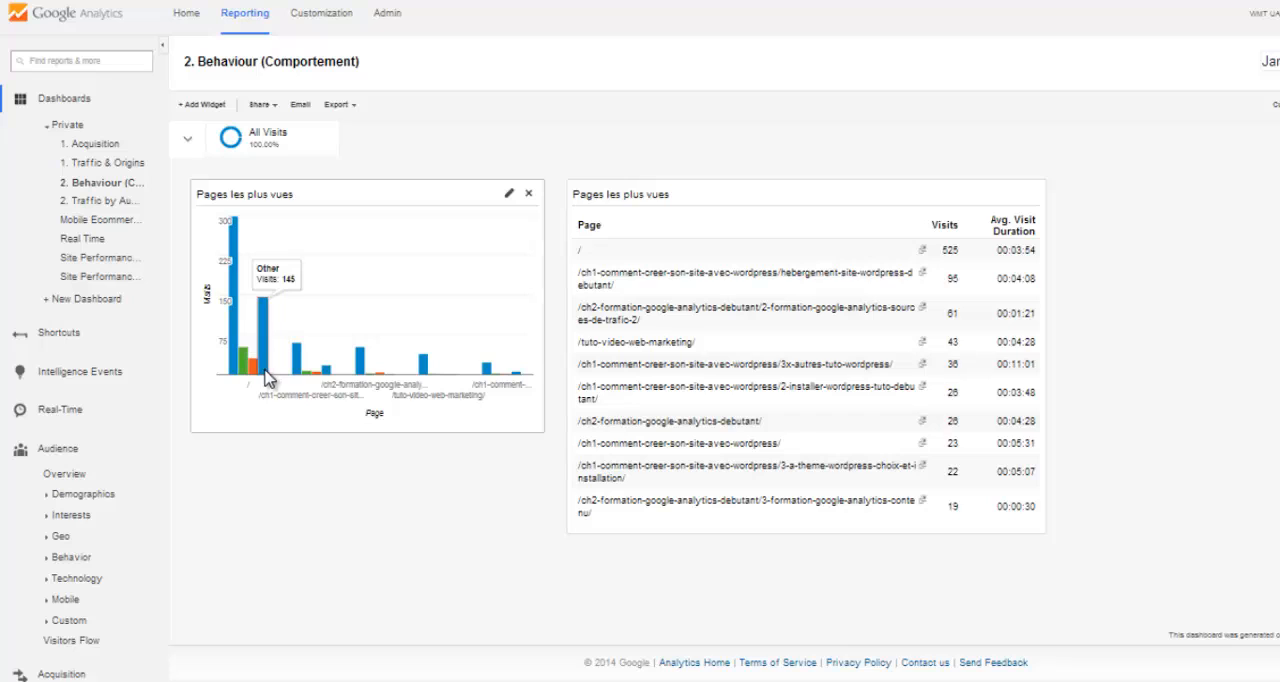
pyautogui.moveTo(312, 372)
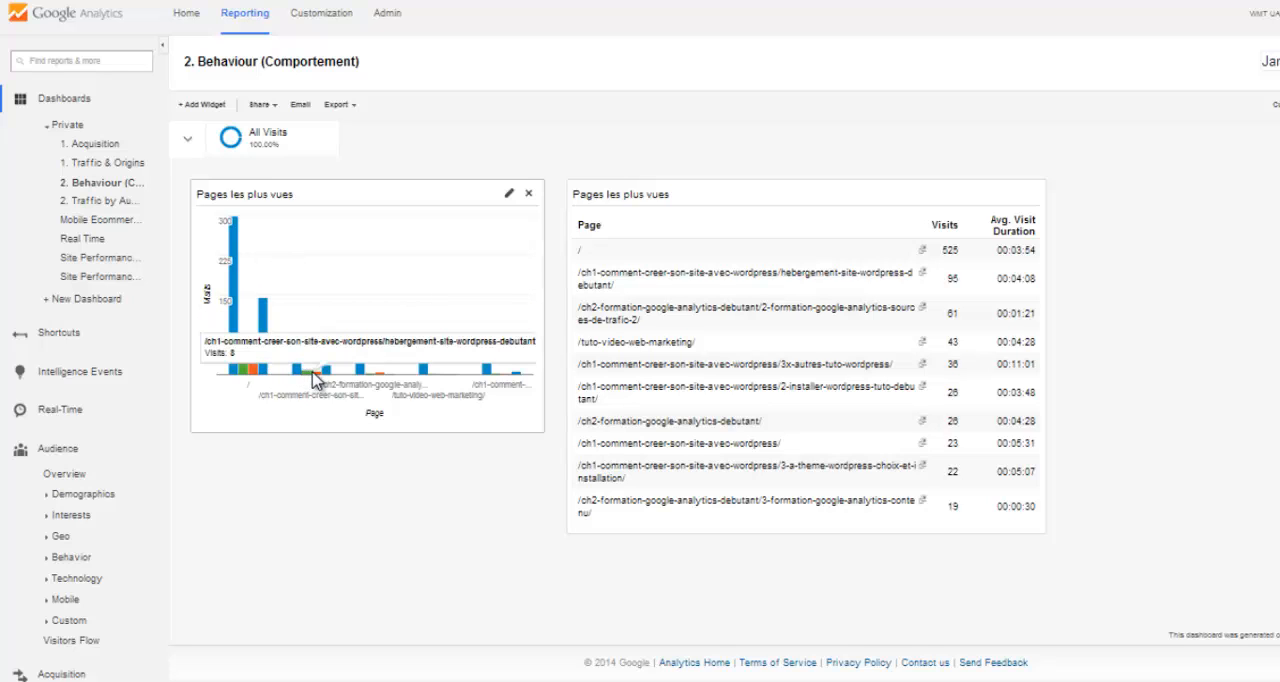
pyautogui.click(509, 196)
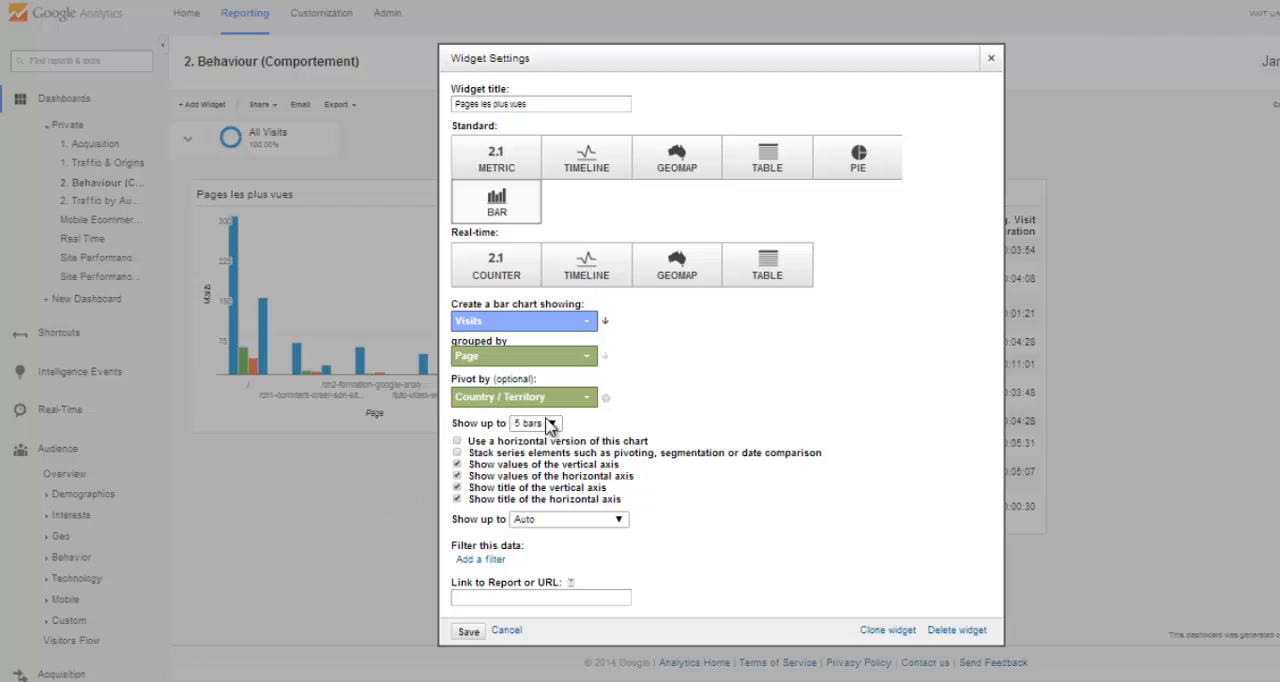
pyautogui.click(467, 631)
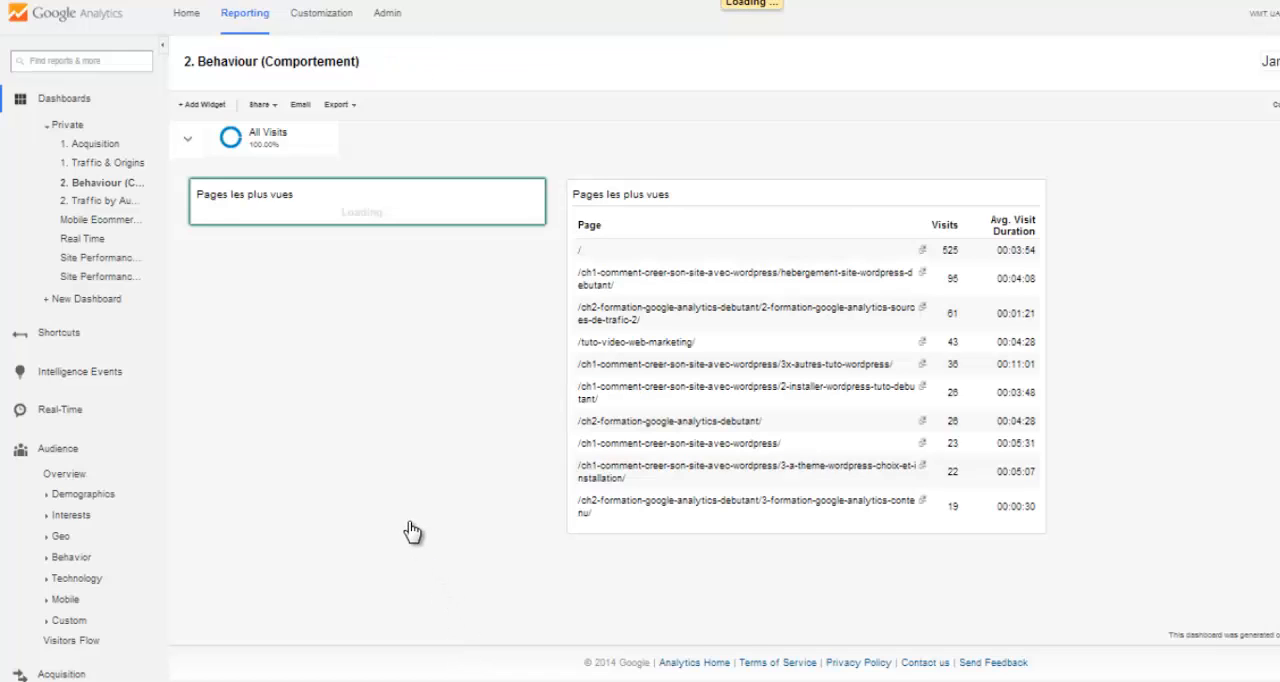
# - Change the dashboard layout to 30% / 70% columns and move the bar chart above the table in the 70% column
pyautogui.hotkey('ctrl', '-')
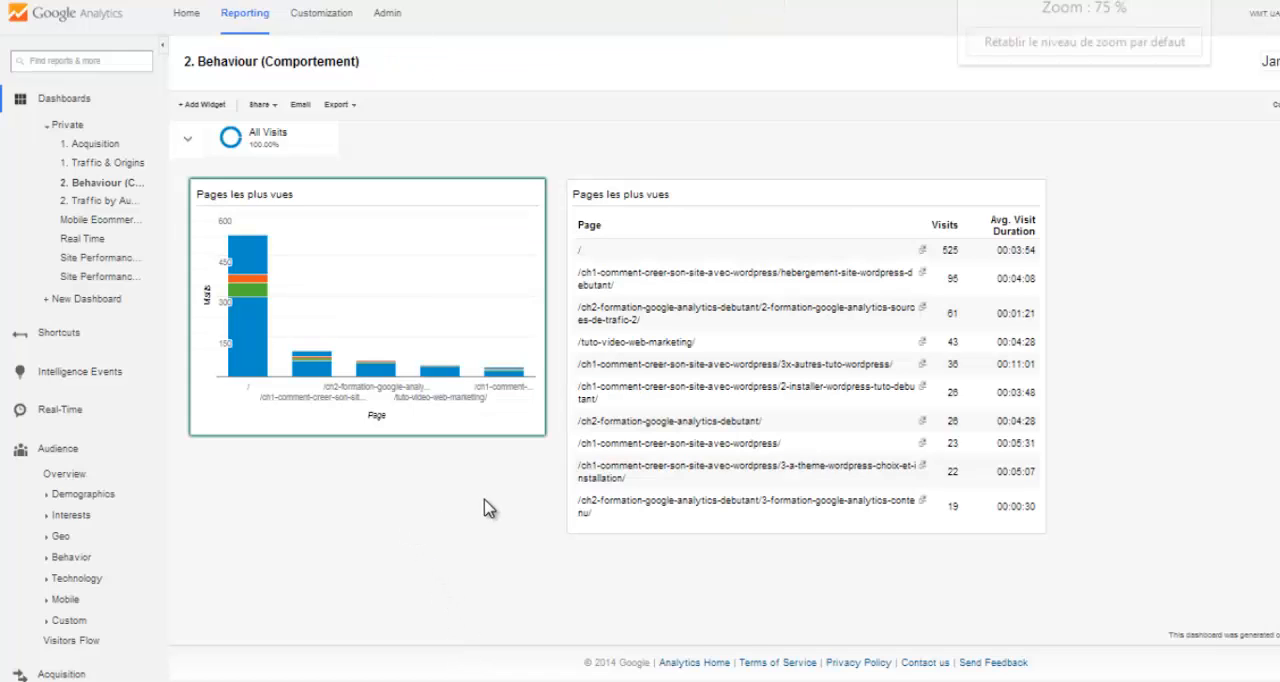
pyautogui.hotkey('ctrl', '+')
pyautogui.hotkey('ctrl', '+')
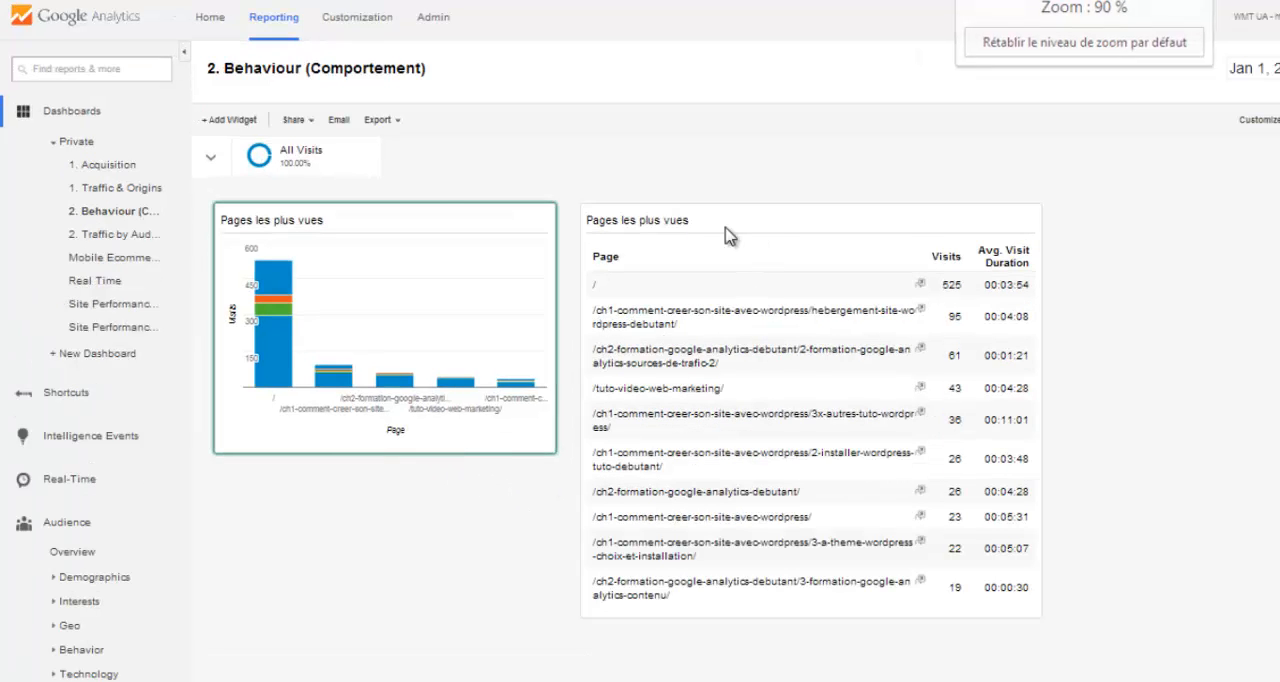
pyautogui.hotkey('ctrl', '+')
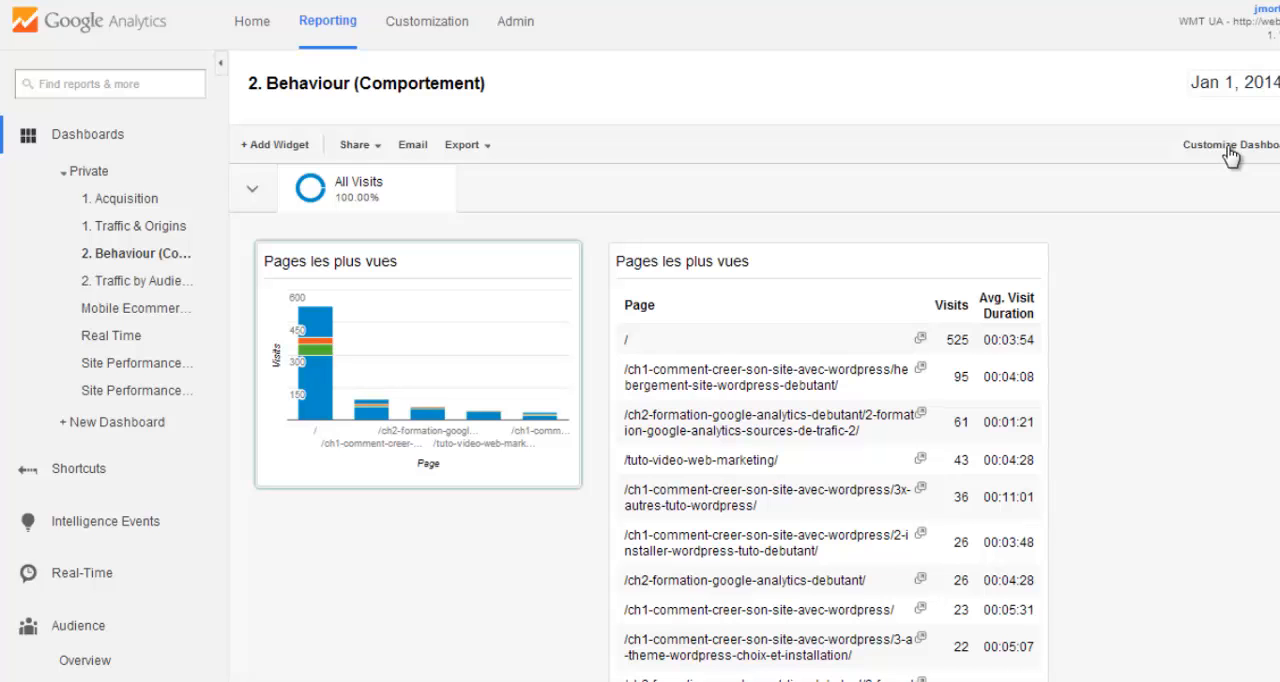
pyautogui.hotkey('ctrl', '+')
pyautogui.click(1228, 150)
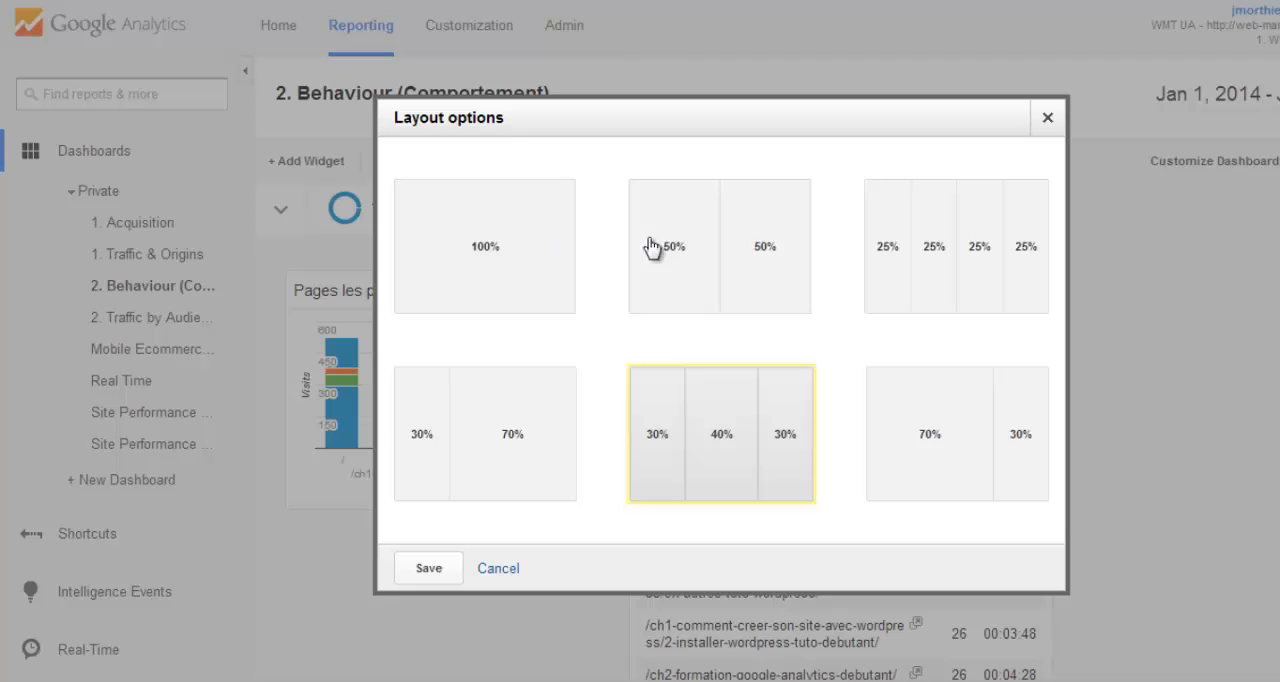
pyautogui.click(540, 262)
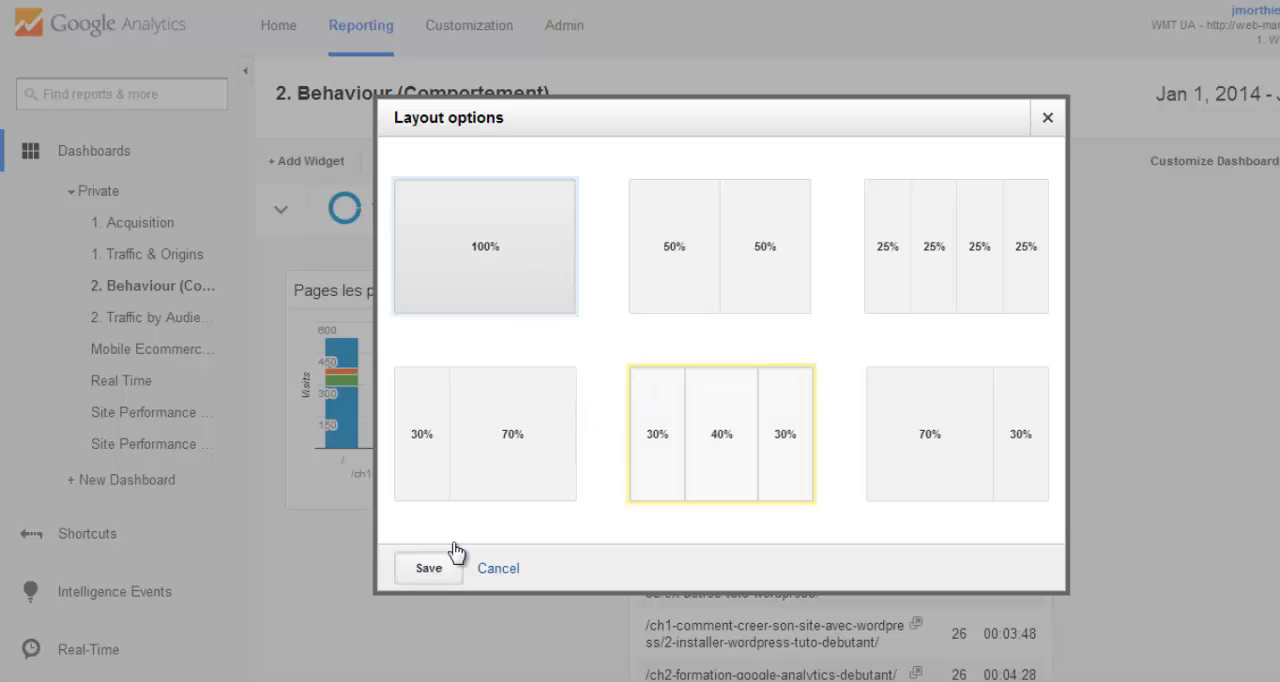
pyautogui.click(508, 492)
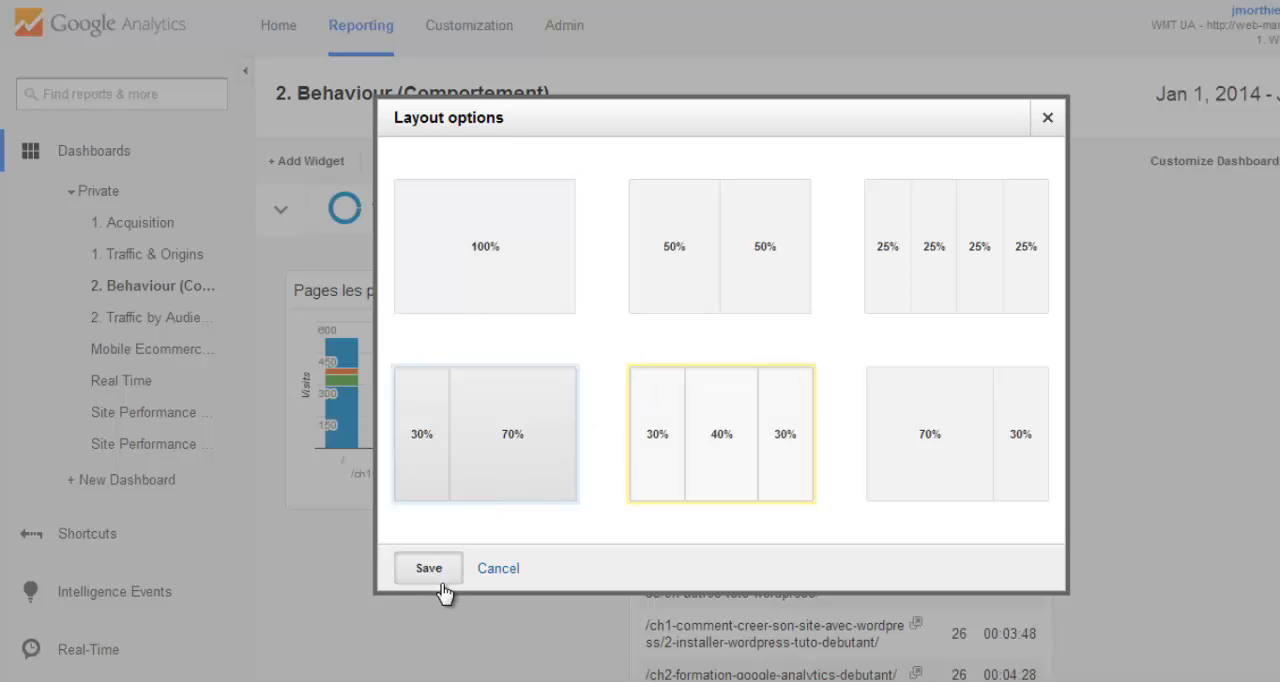
pyautogui.click(436, 587)
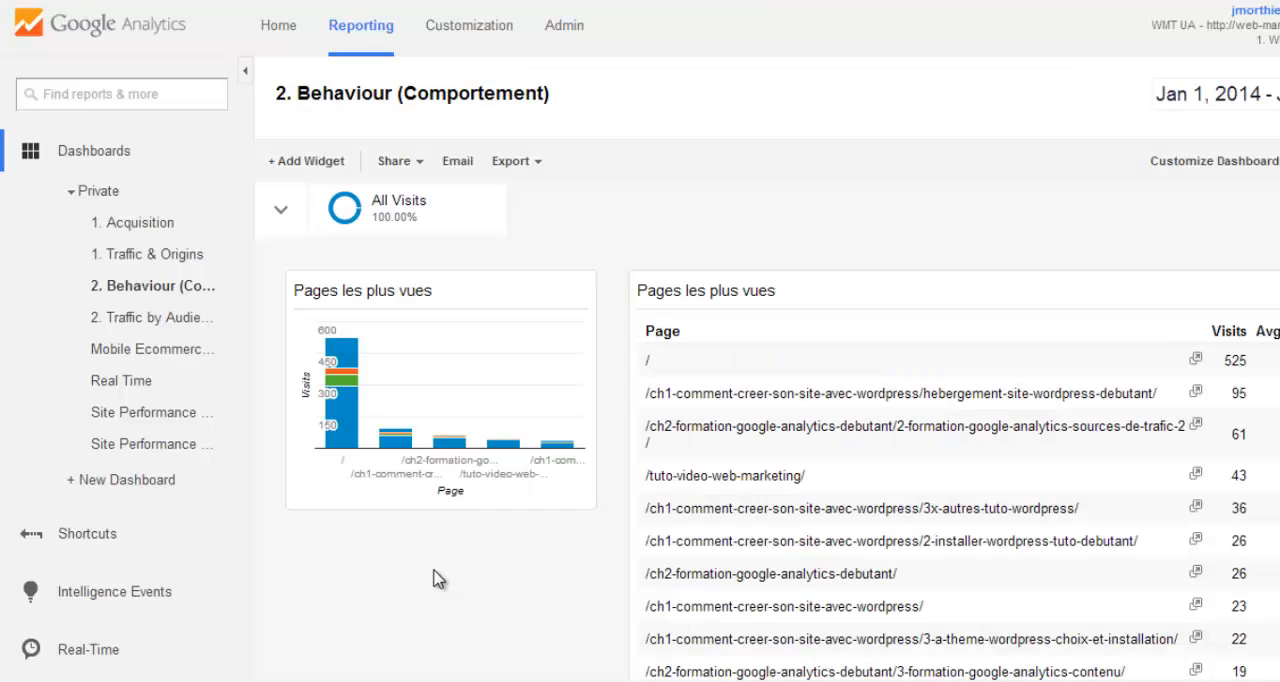
pyautogui.moveTo(505, 292); pyautogui.dragTo(968, 282)
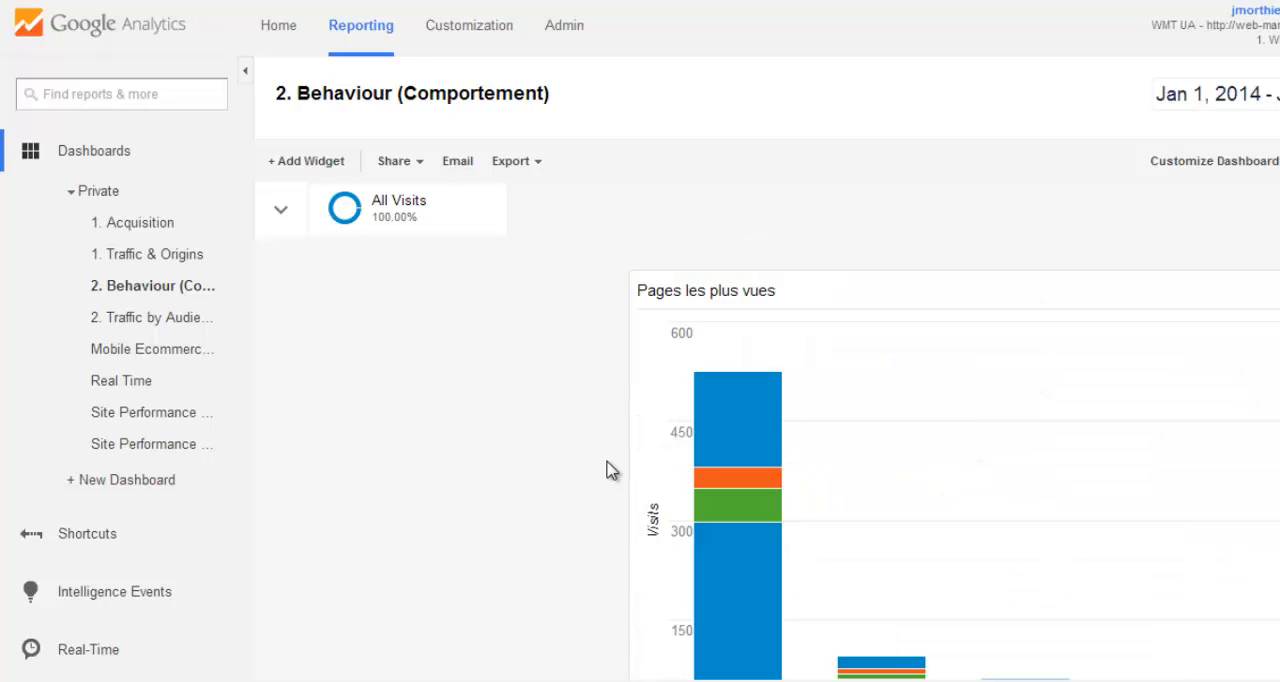
# - Examine the country segments of the home page bar in the enlarged chart and review the dashboard's widgets
pyautogui.scroll(-2, 606, 462)
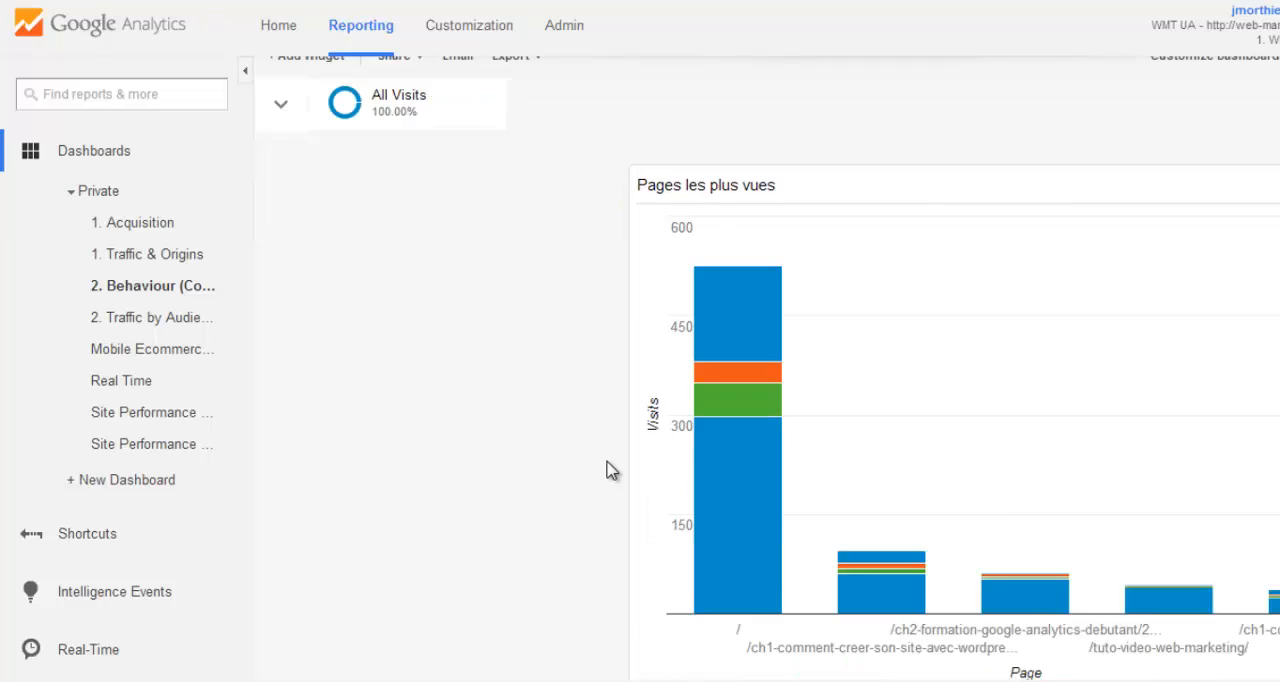
pyautogui.moveTo(727, 337)
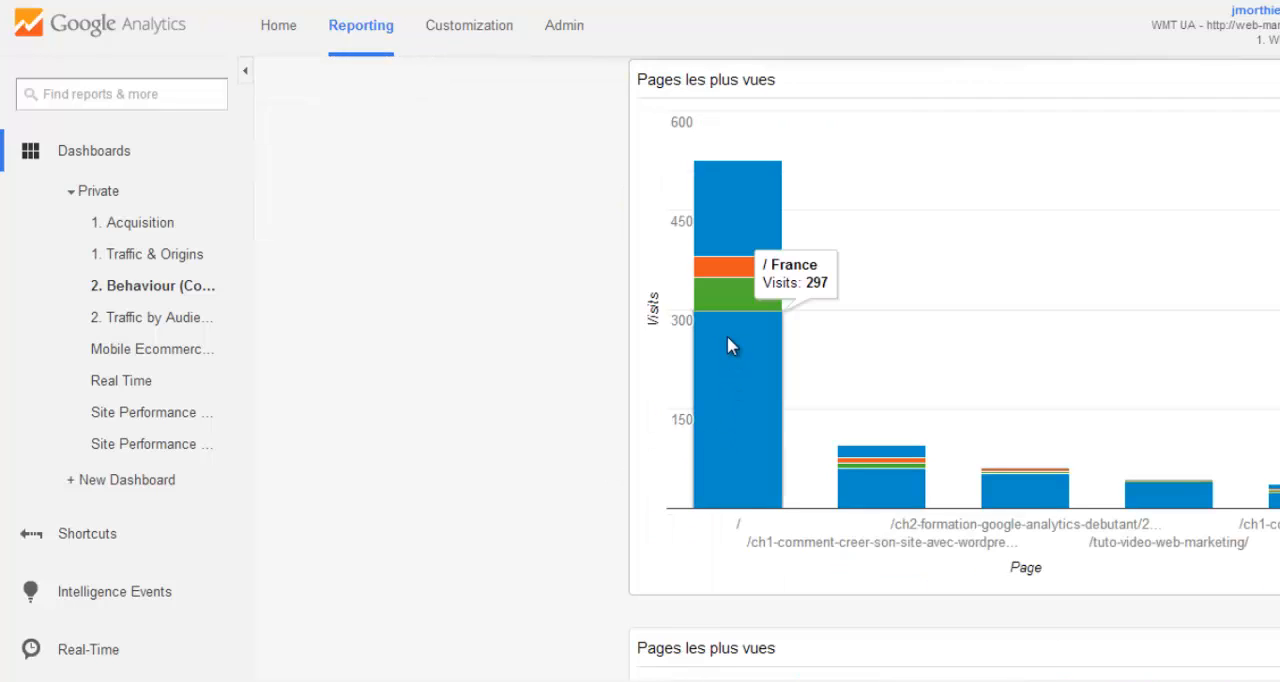
pyautogui.moveTo(720, 293)
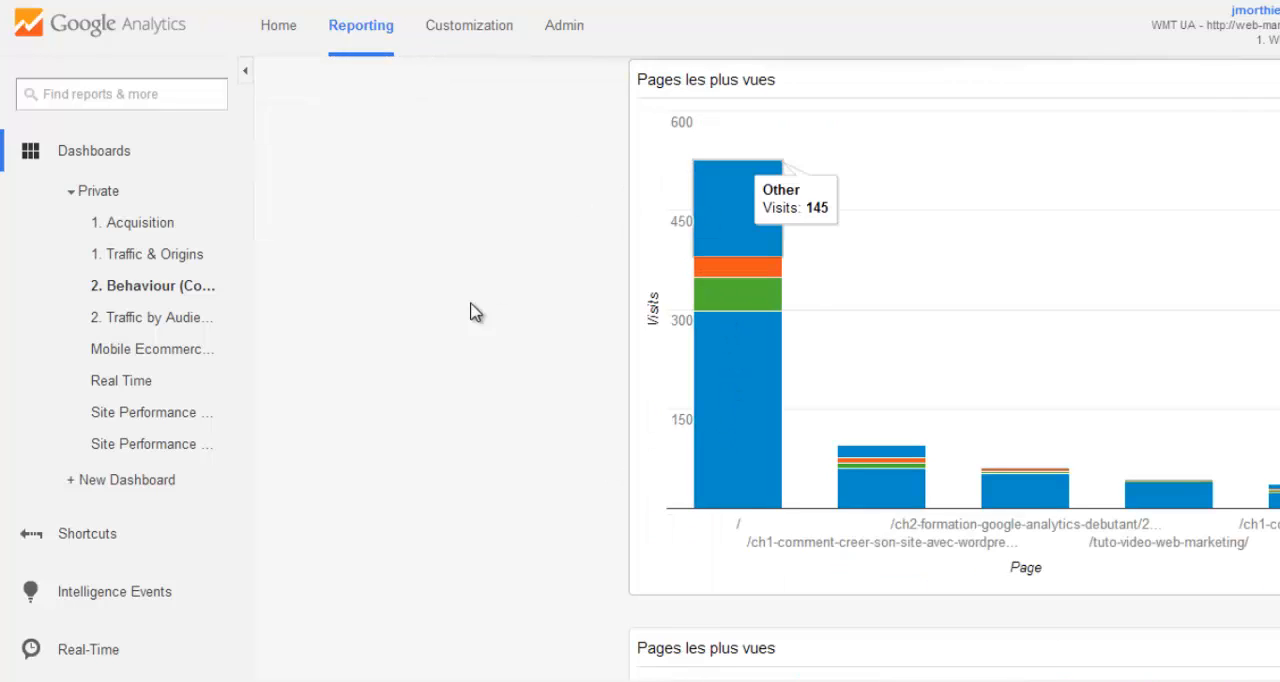
pyautogui.scroll(2, 462, 345)
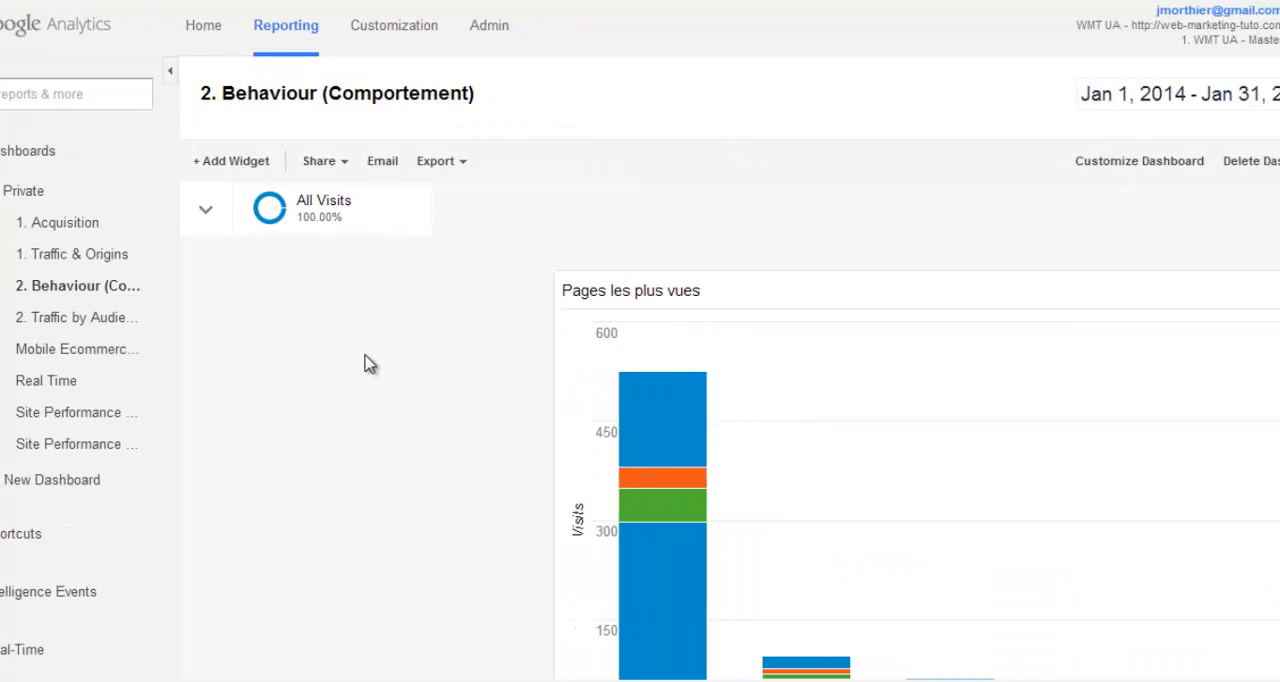
pyautogui.scroll(-2, 287, 352)
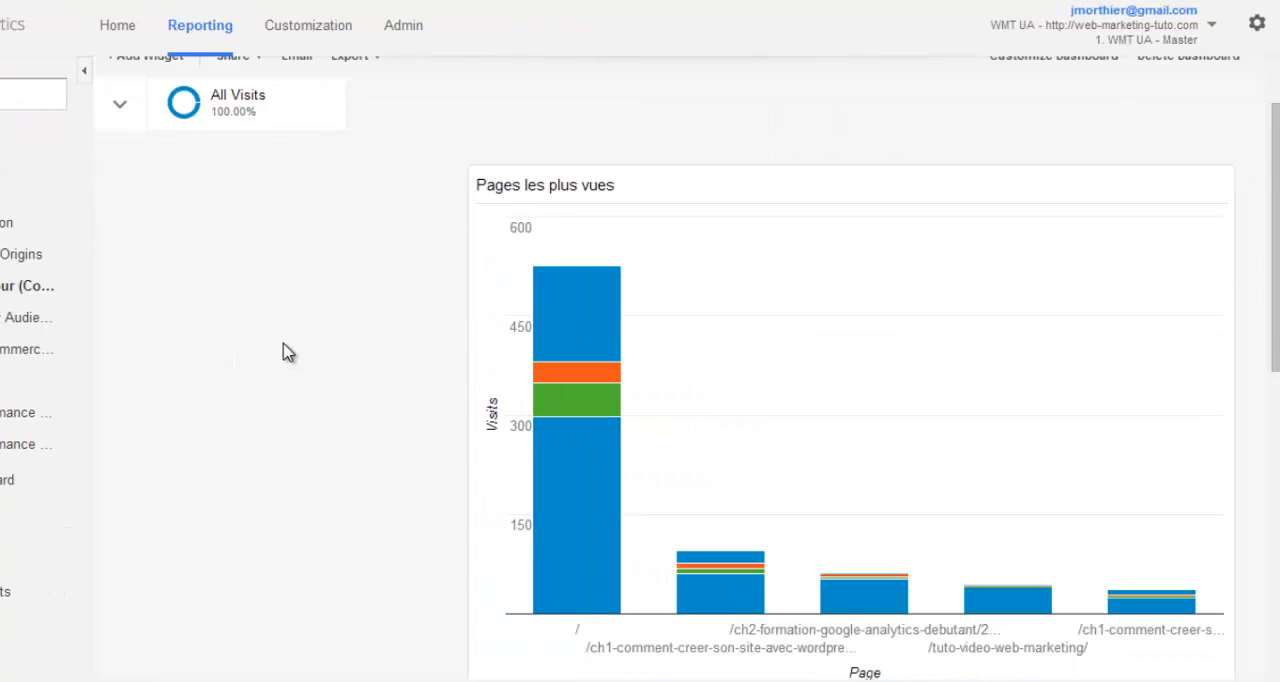
pyautogui.scroll(2, 282, 351)
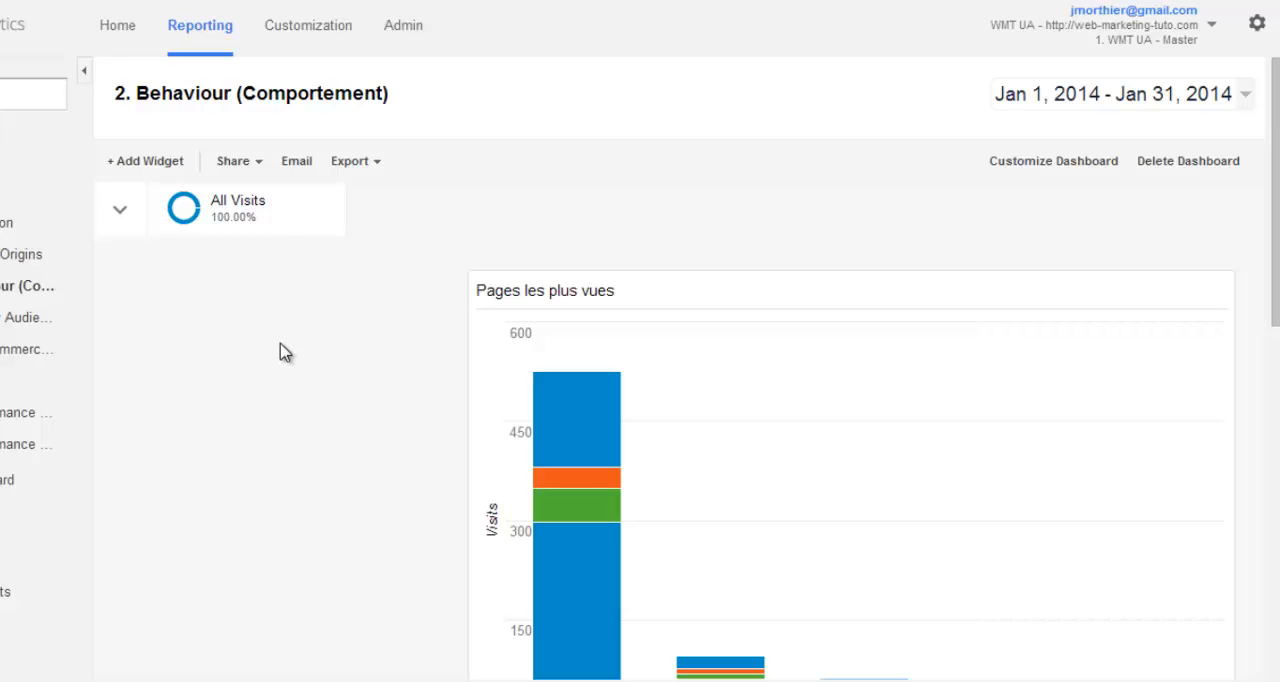
pyautogui.scroll(-3, 265, 386)
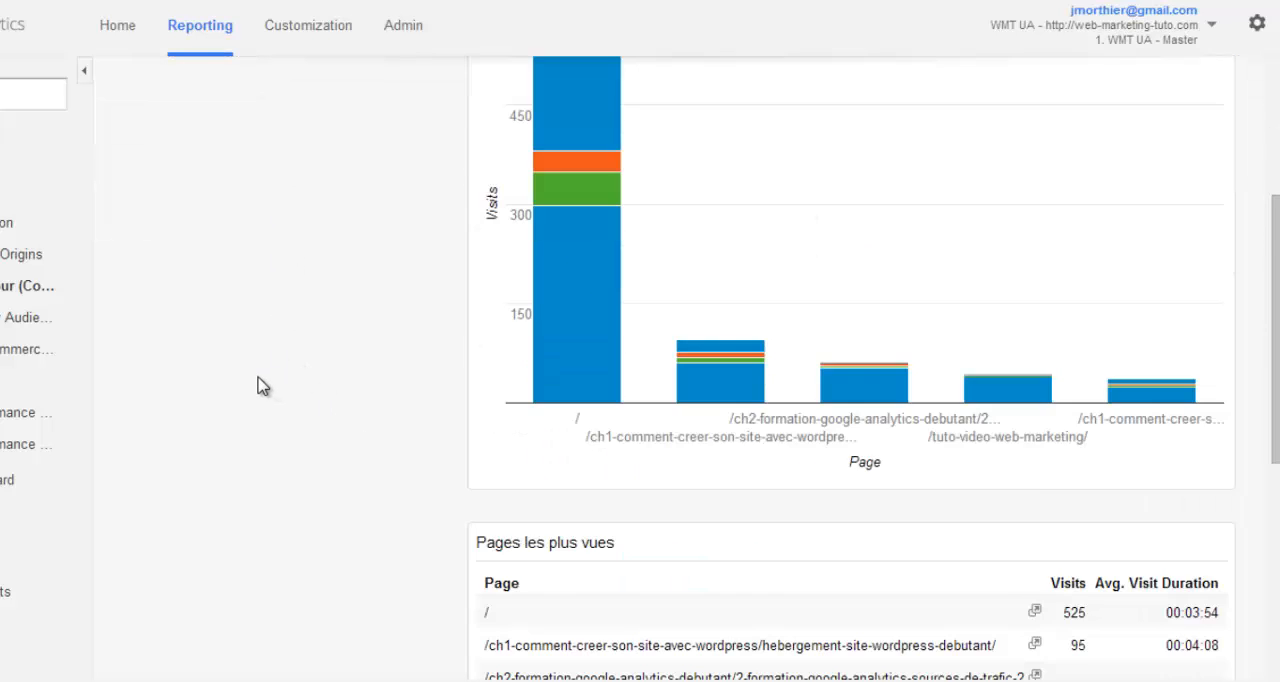
pyautogui.scroll(-2, 262, 386)
pyautogui.scroll(5, 253, 384)
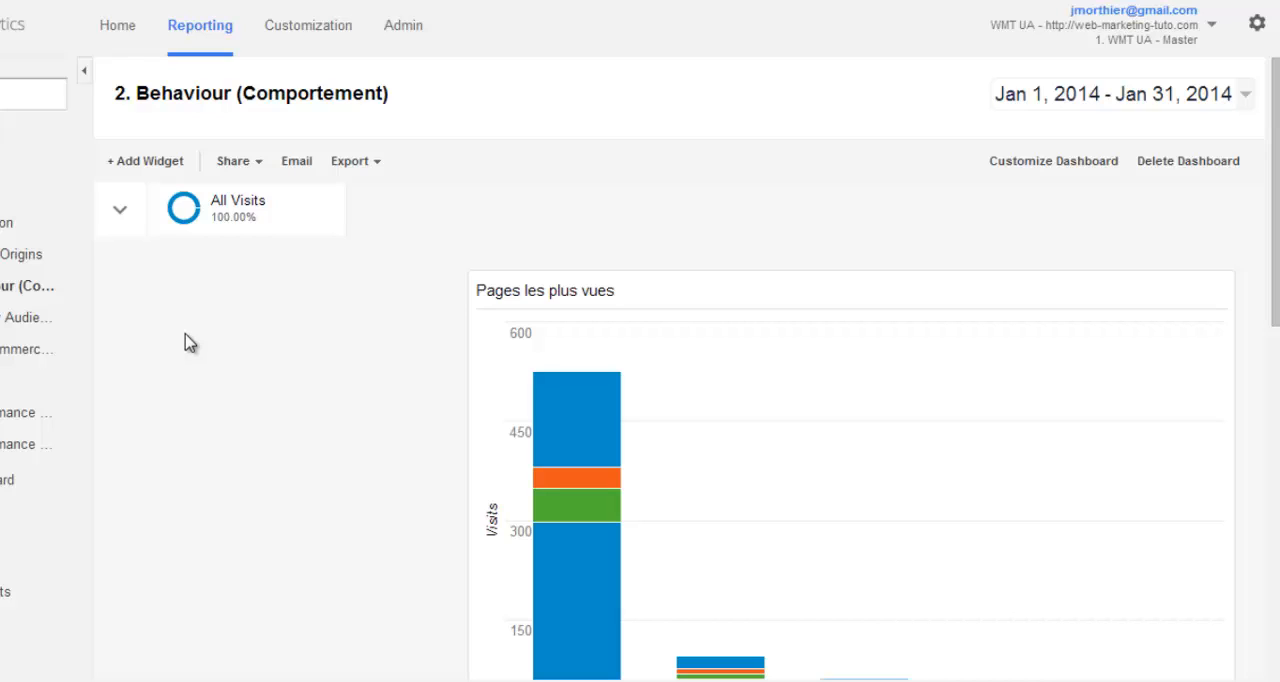
# - Start another dashboard widget as a standard table titled "Fidélité"
pyautogui.click(135, 172)
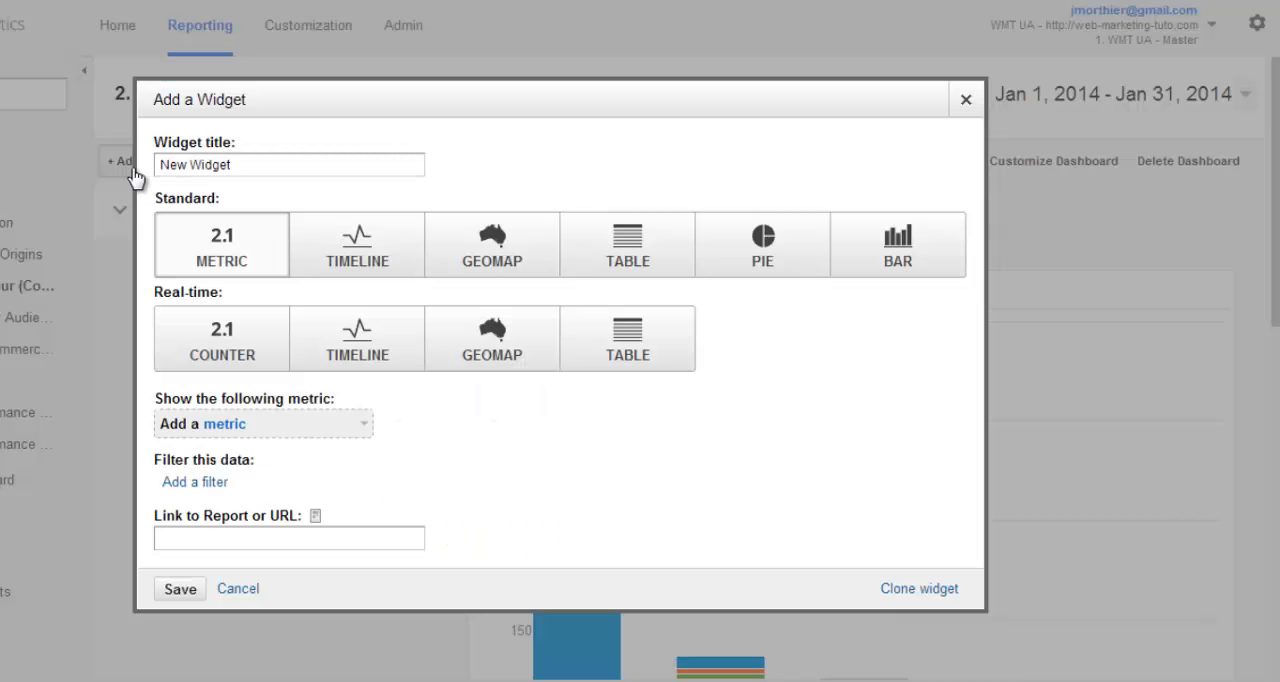
pyautogui.click(612, 268)
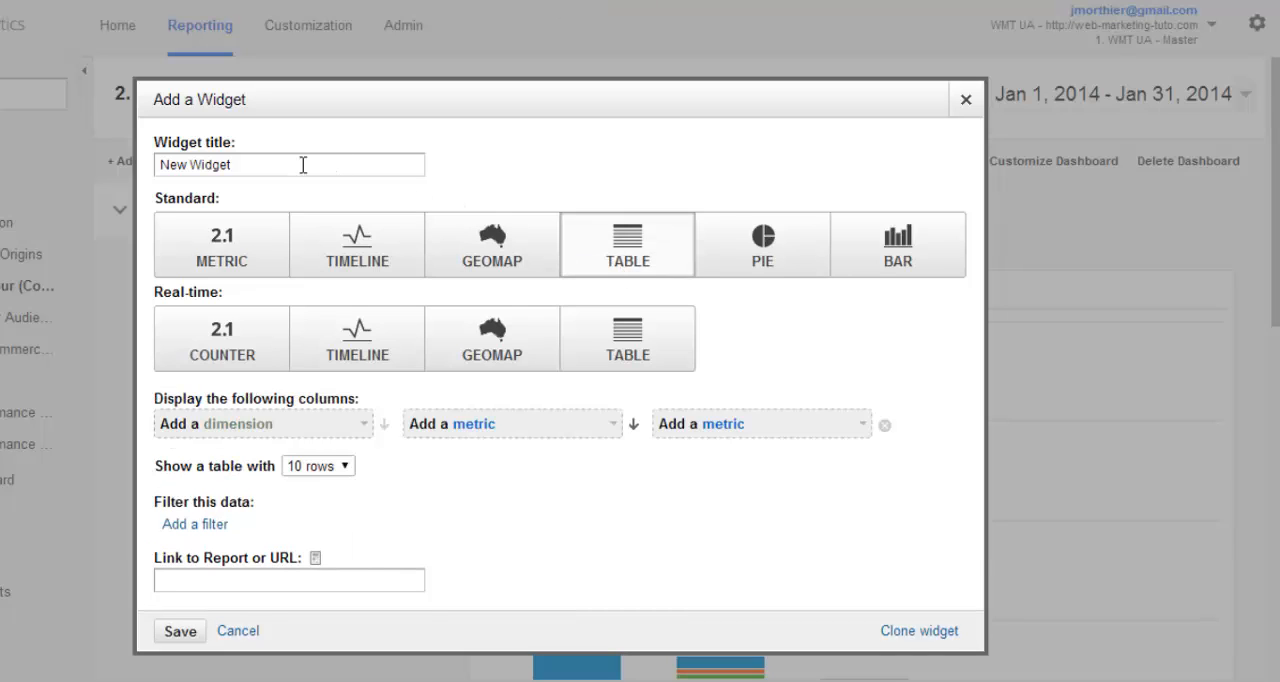
pyautogui.moveTo(303, 165); pyautogui.dragTo(113, 160)
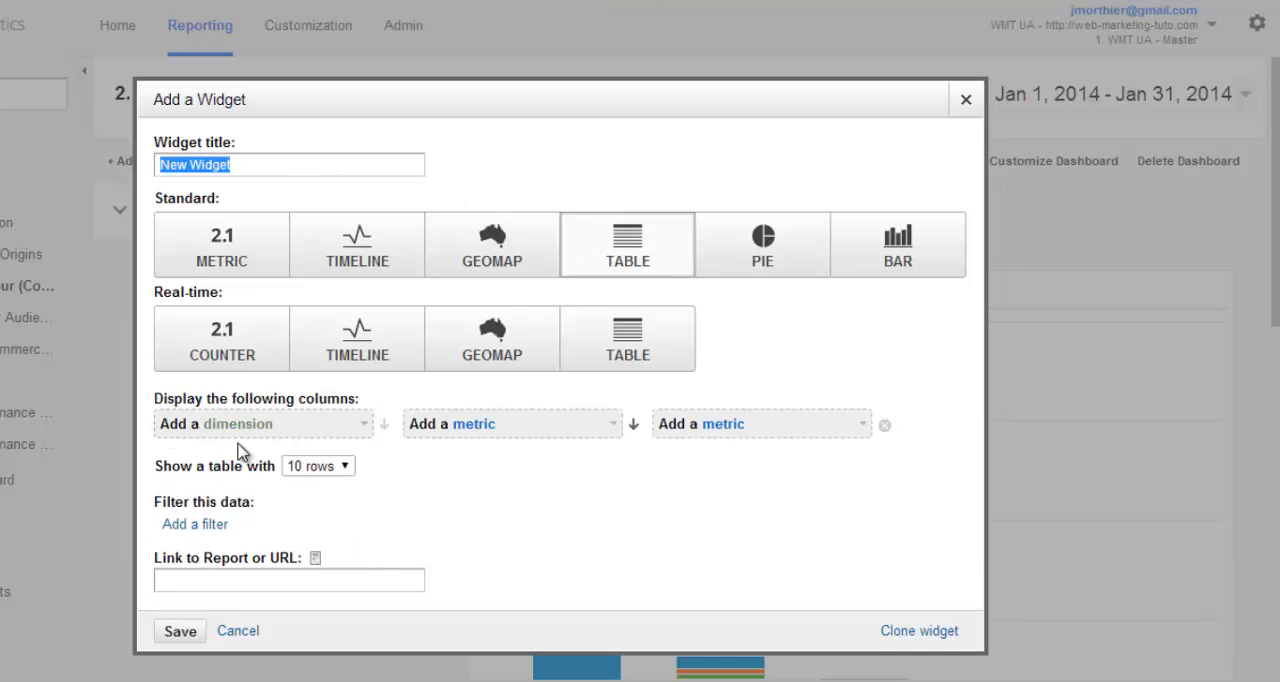
pyautogui.write('Fidélité')
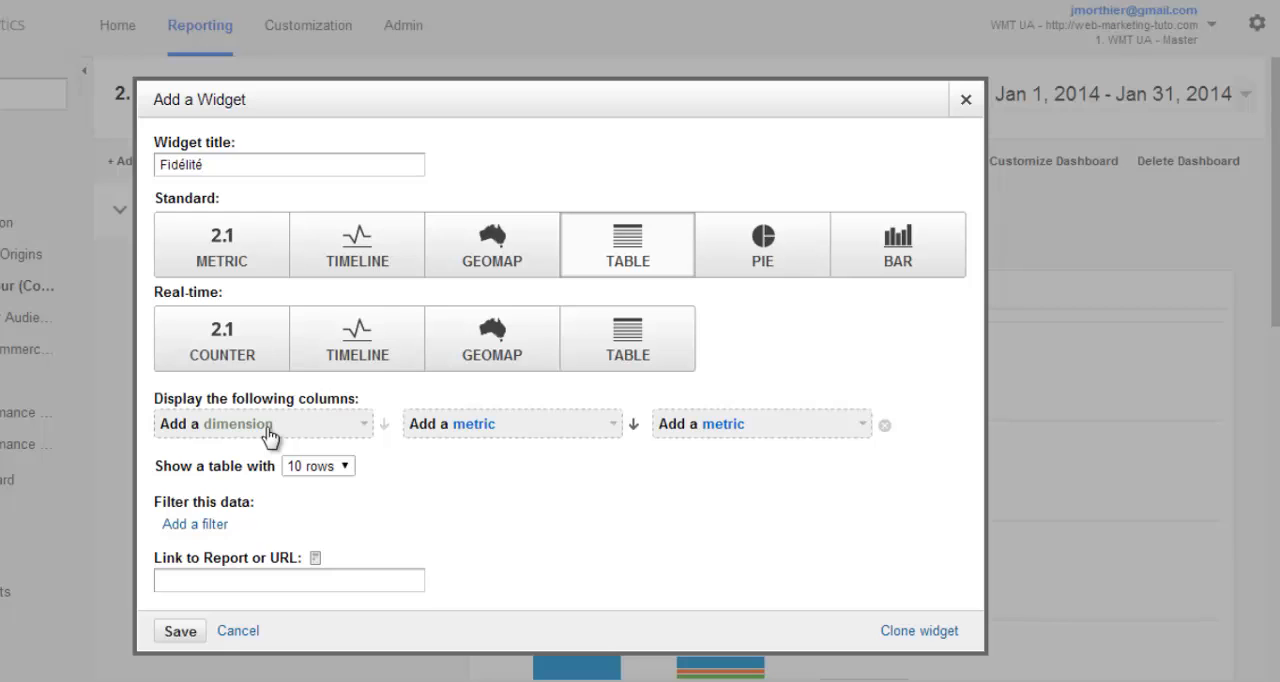
# - Show the Count of Visits dimension with the Visits metric in the Fidélité table widget and save it
pyautogui.click(267, 426)
pyautogui.write('coun')
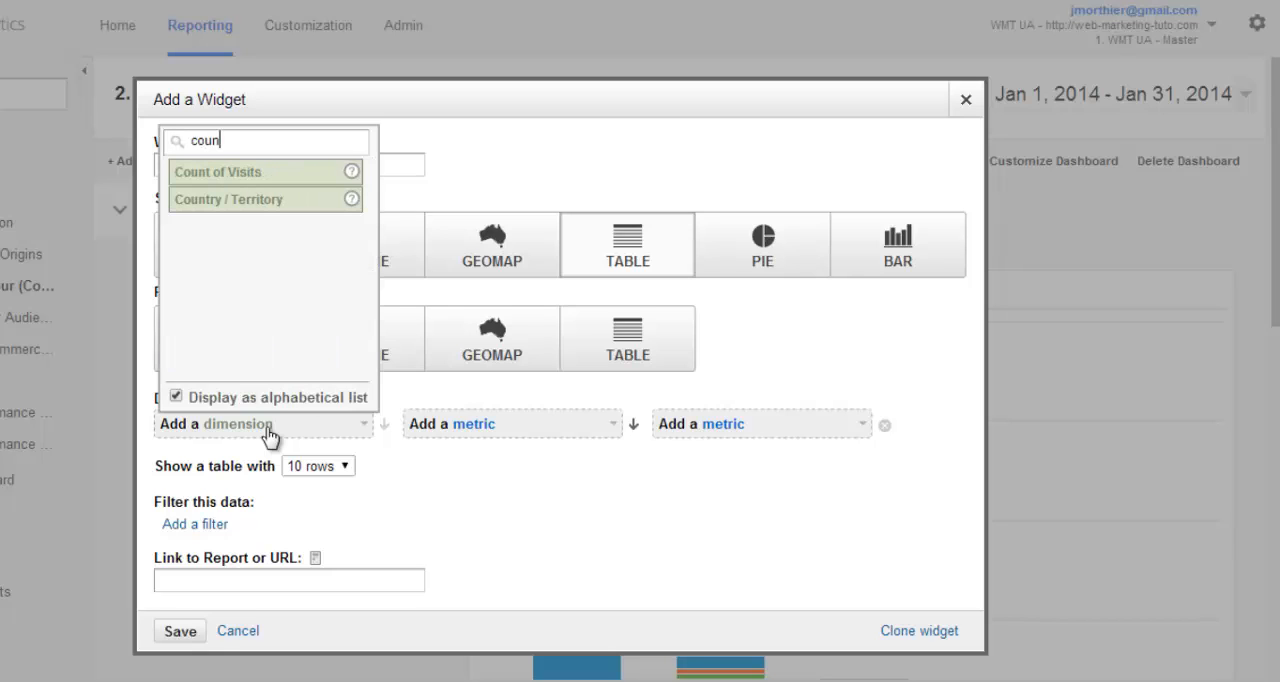
pyautogui.click(239, 178)
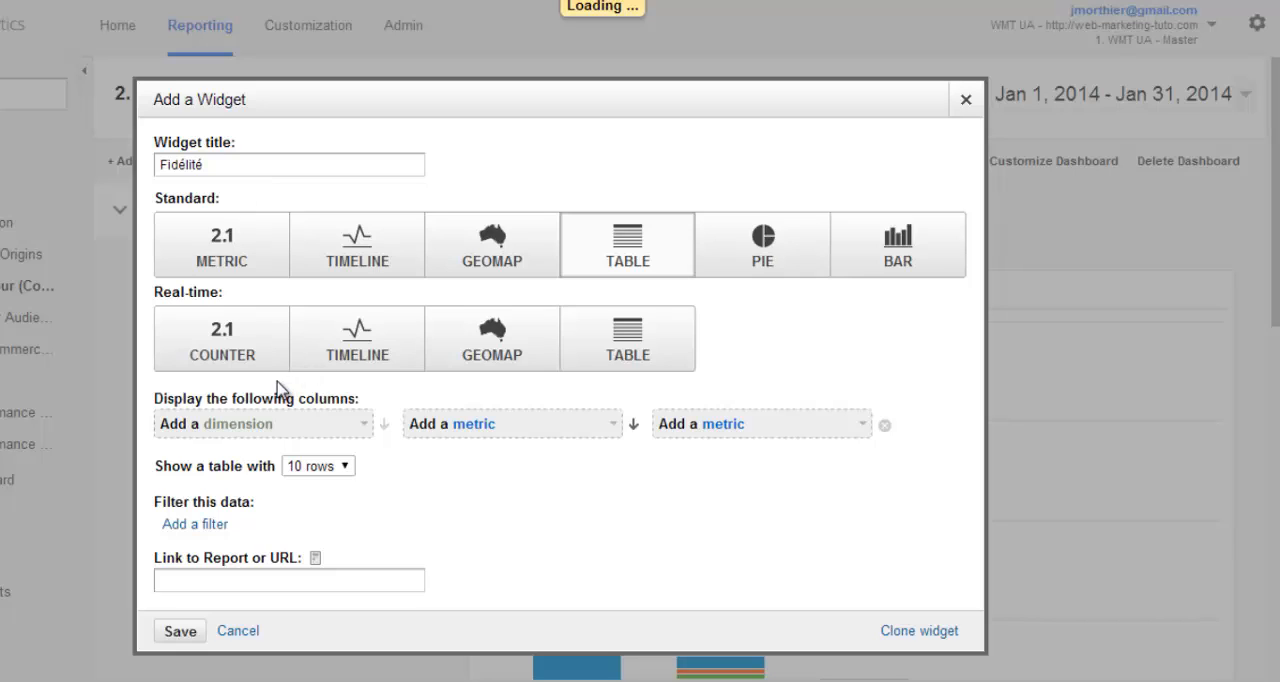
pyautogui.click(591, 437)
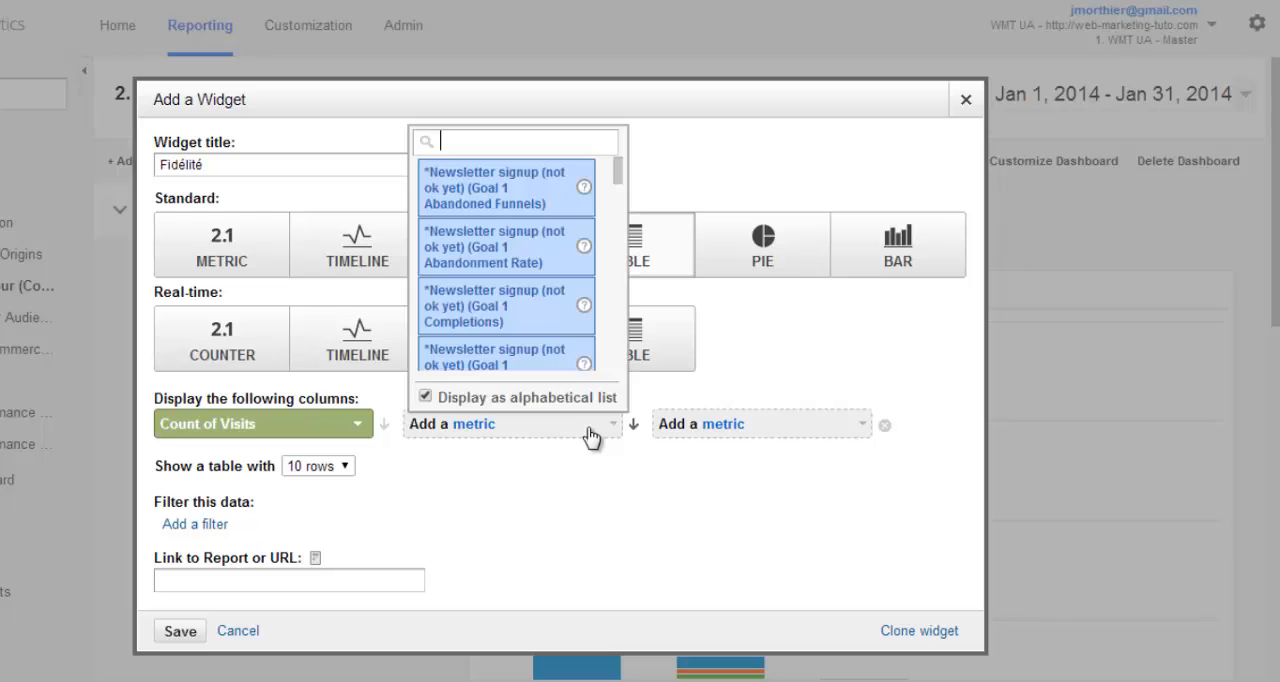
pyautogui.write('visits')
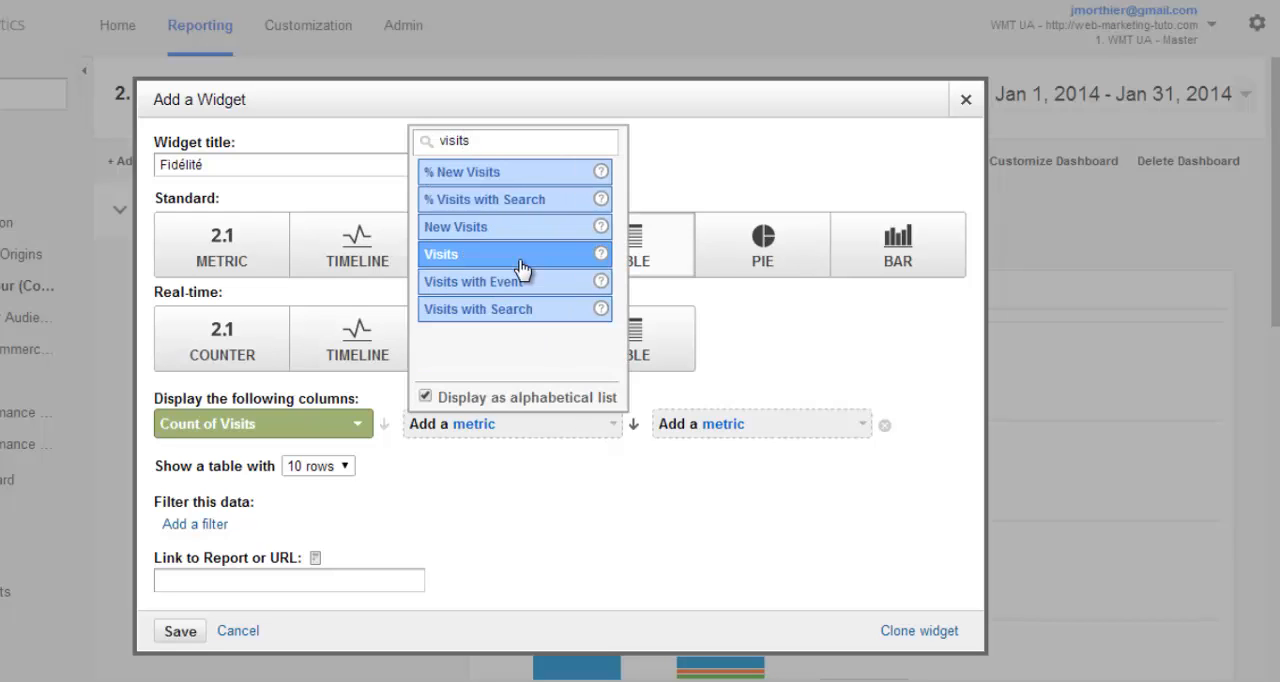
pyautogui.click(517, 259)
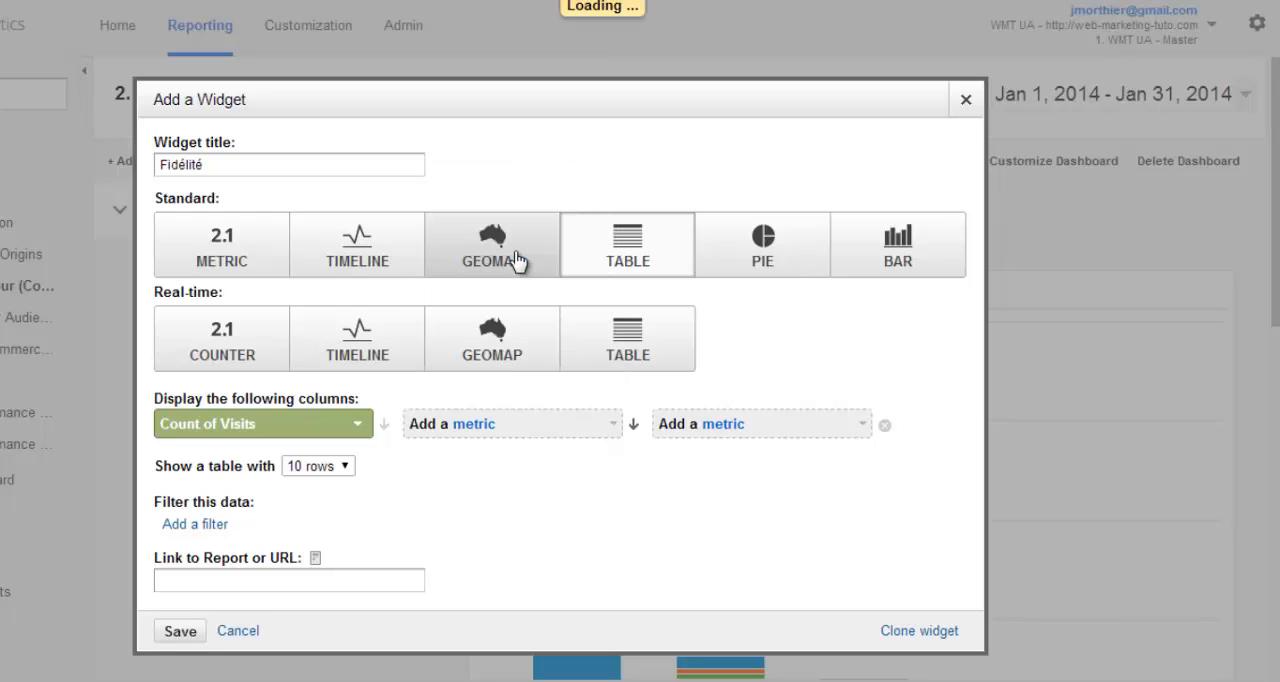
pyautogui.click(180, 632)
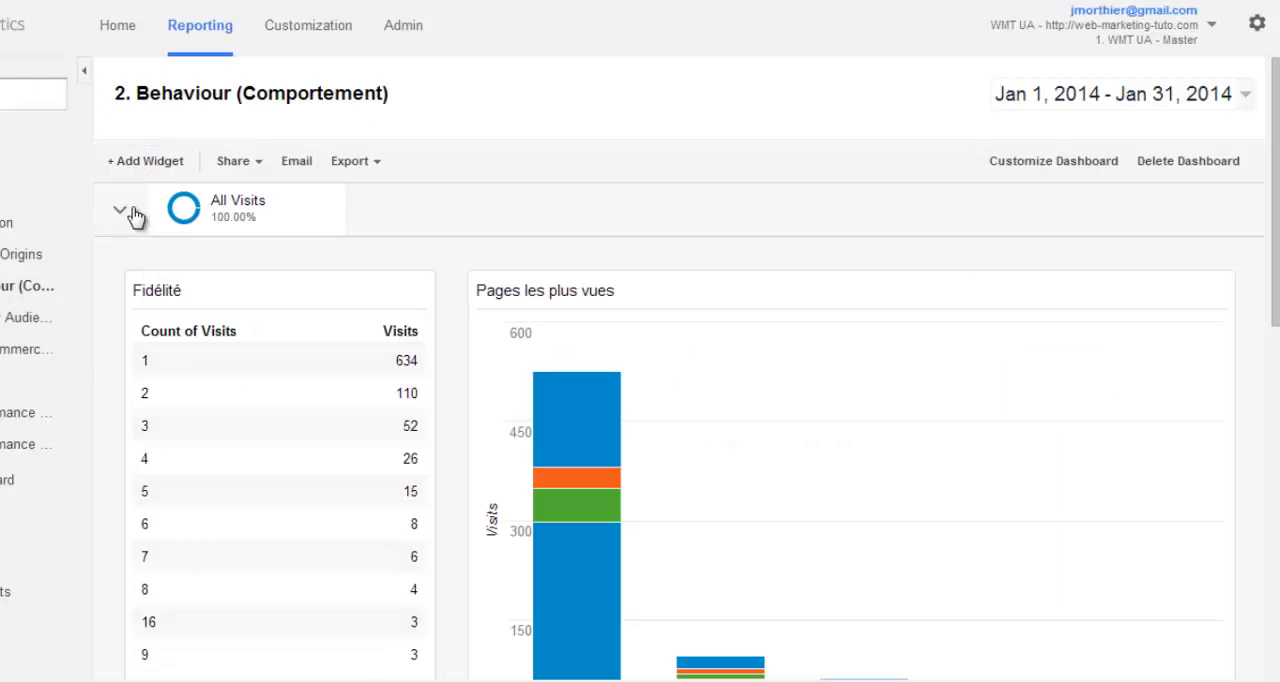
# - Start another dashboard widget as a standard pie chart titled "Fidélité"
pyautogui.scroll(-2, 306, 557)
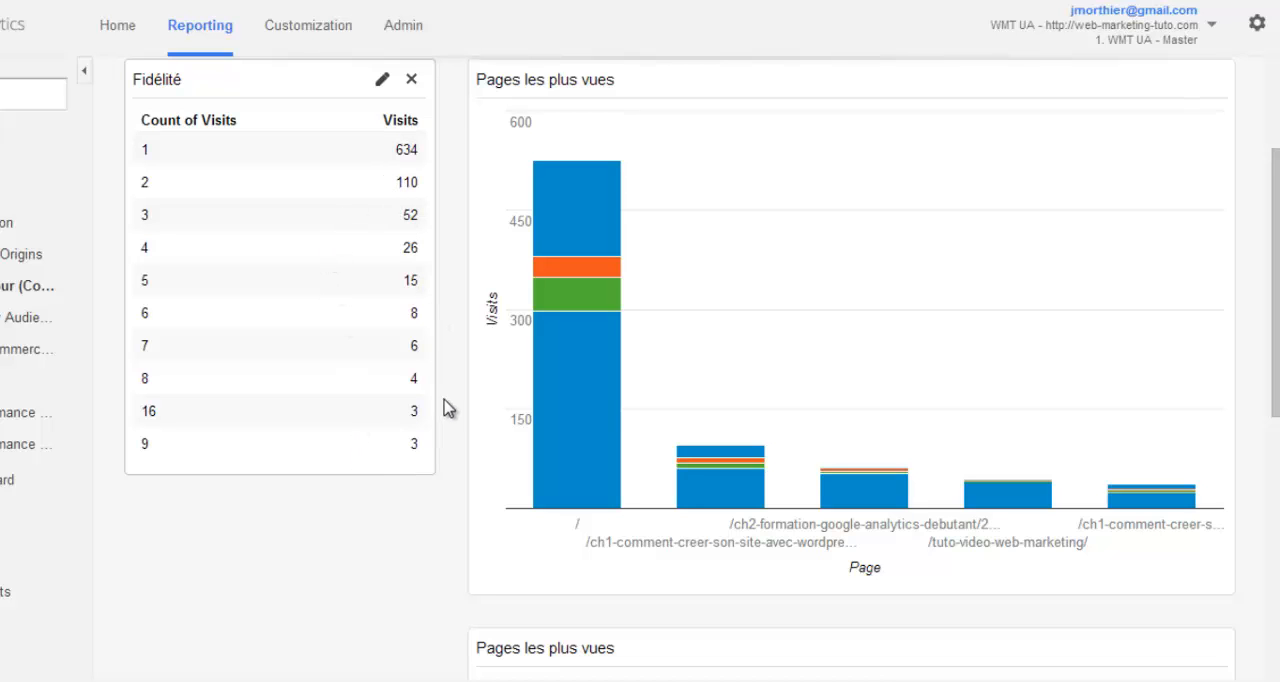
pyautogui.scroll(3, 449, 428)
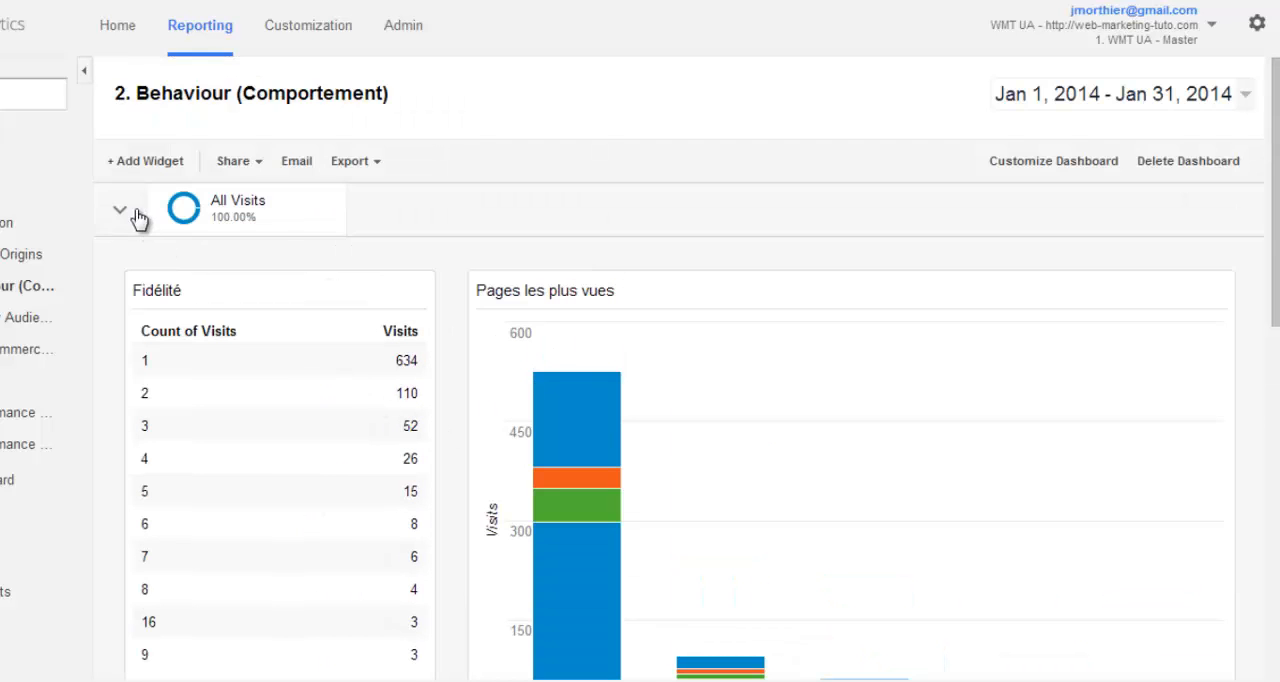
pyautogui.click(137, 166)
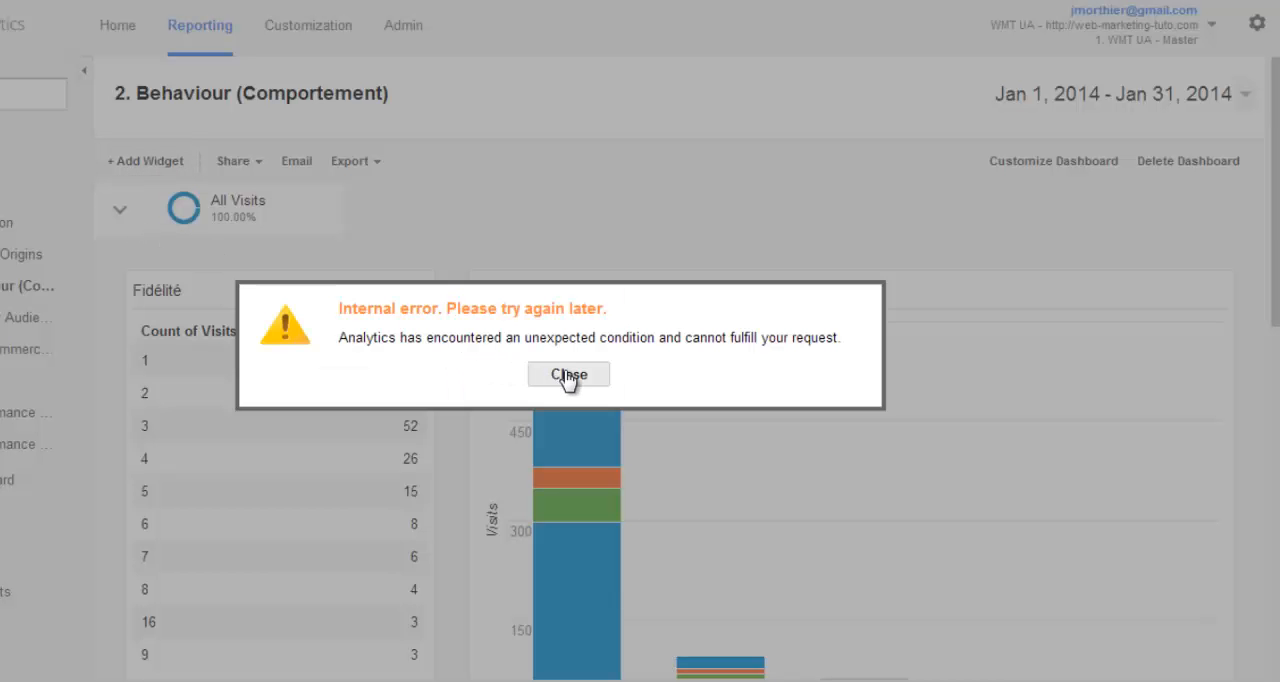
pyautogui.click(568, 376)
pyautogui.click(124, 162)
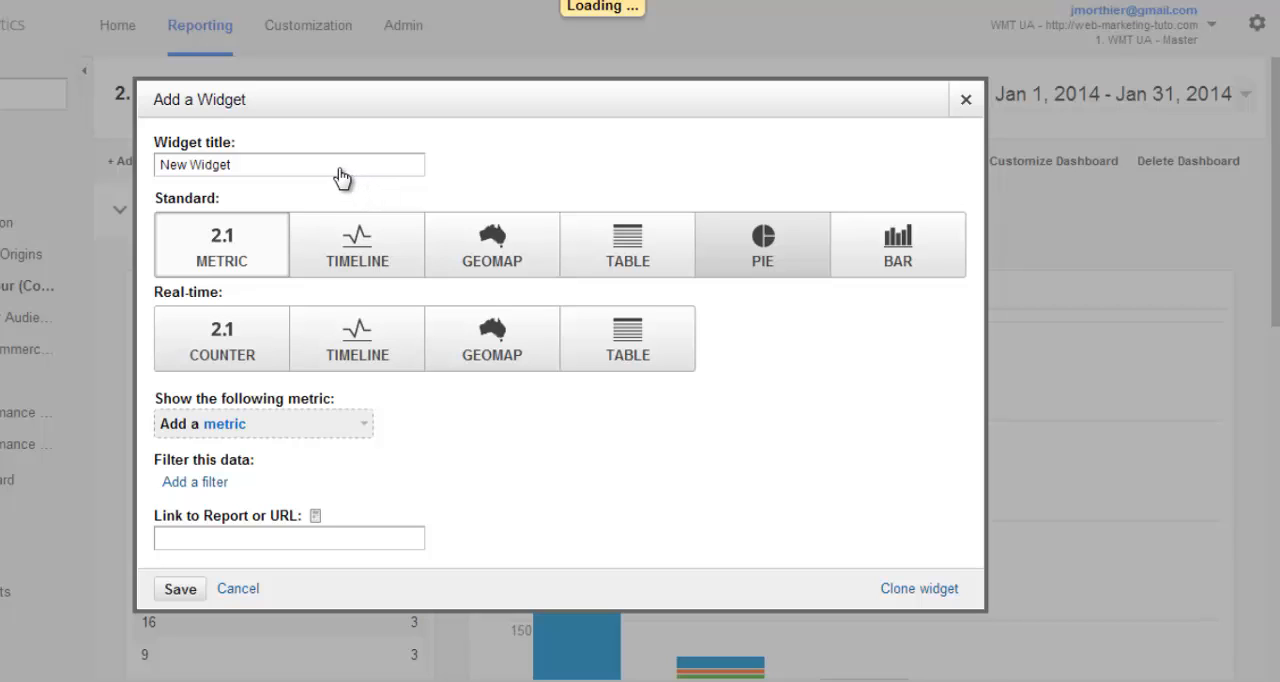
pyautogui.moveTo(241, 155); pyautogui.dragTo(88, 155)
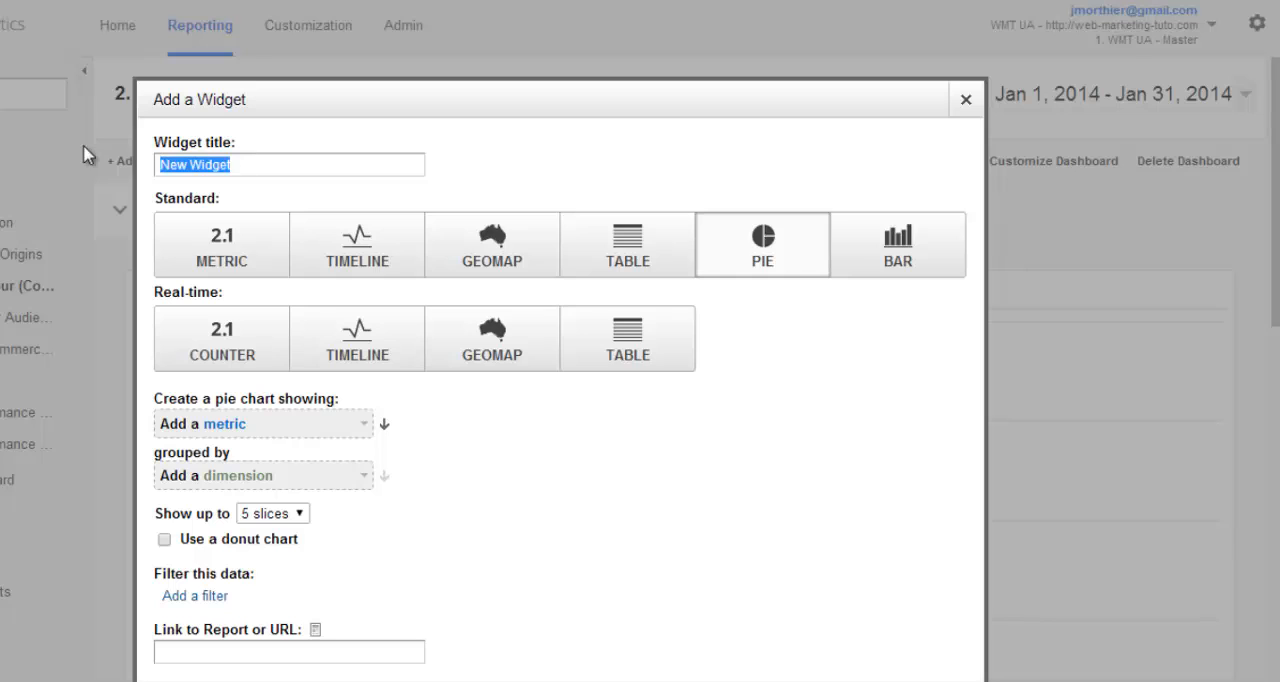
pyautogui.write('Fidélité')
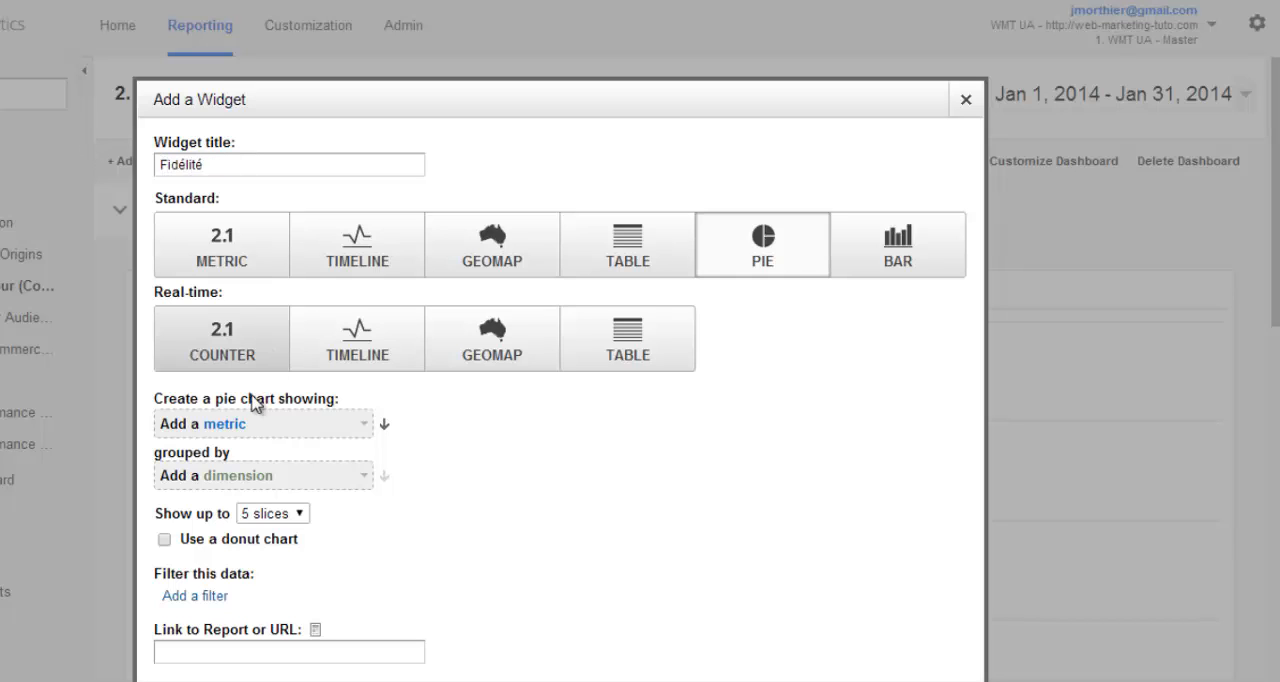
# - Make the pie chart show the Visits metric grouped by the Count of Visits dimension
pyautogui.click(237, 427)
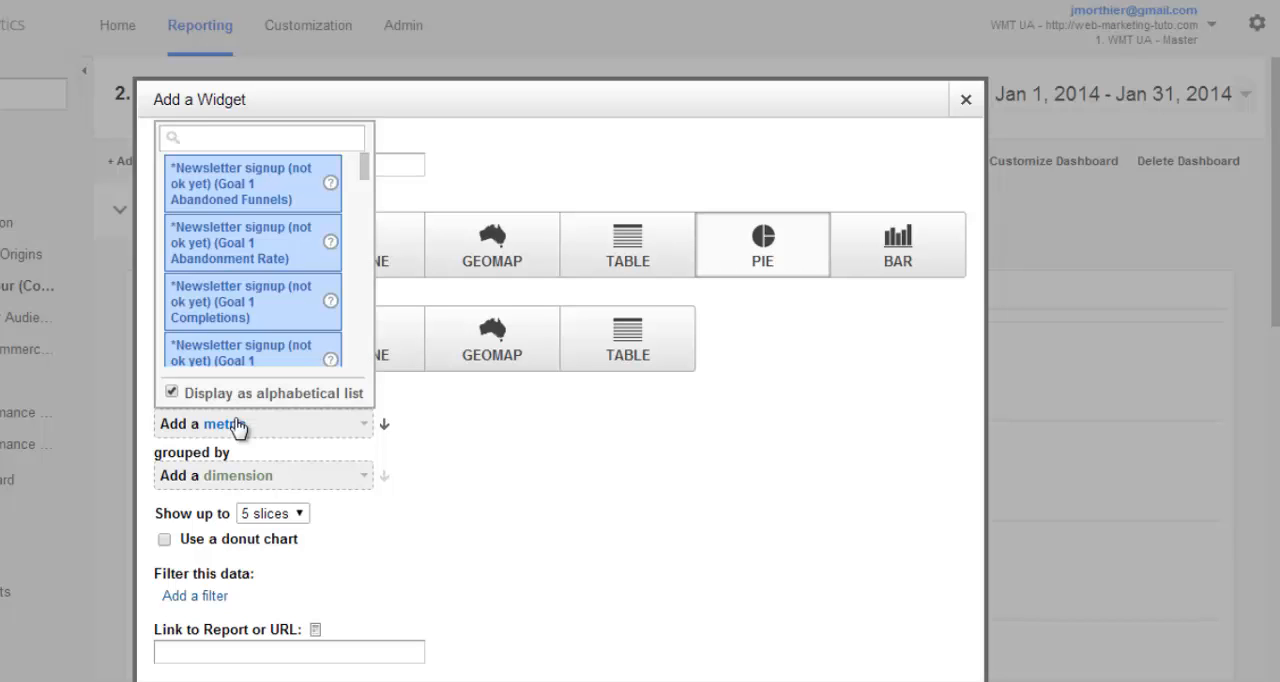
pyautogui.write('visits')
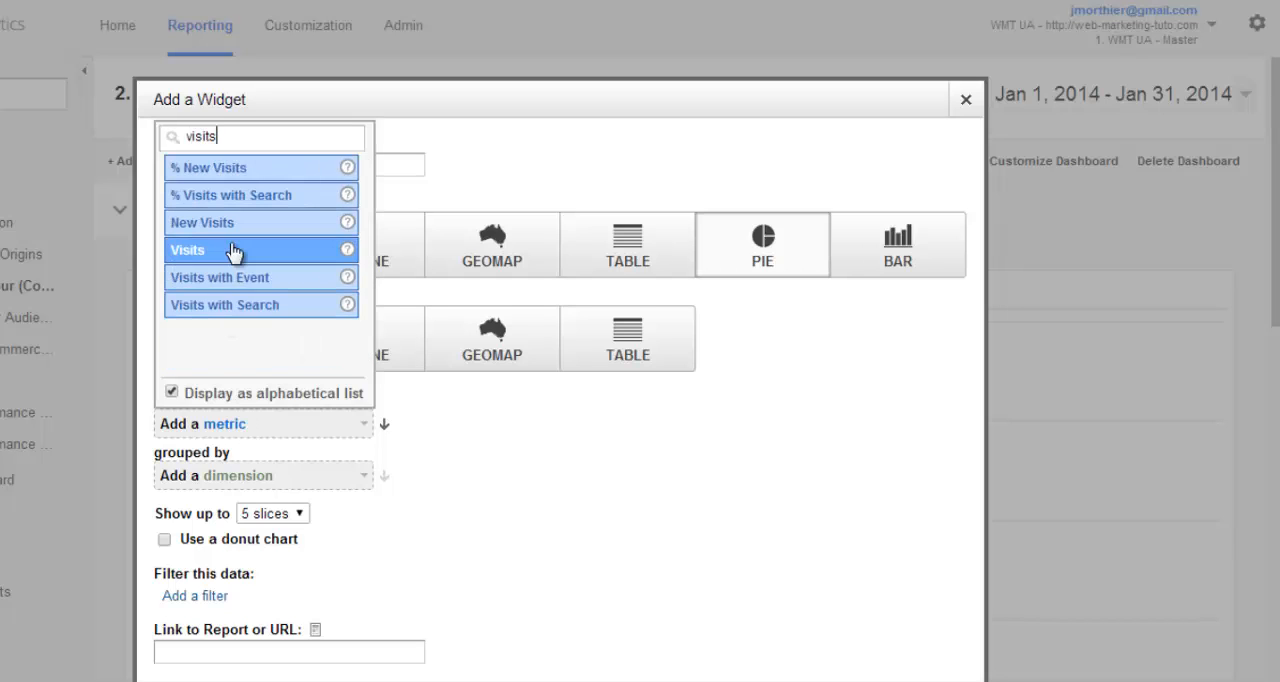
pyautogui.click(232, 250)
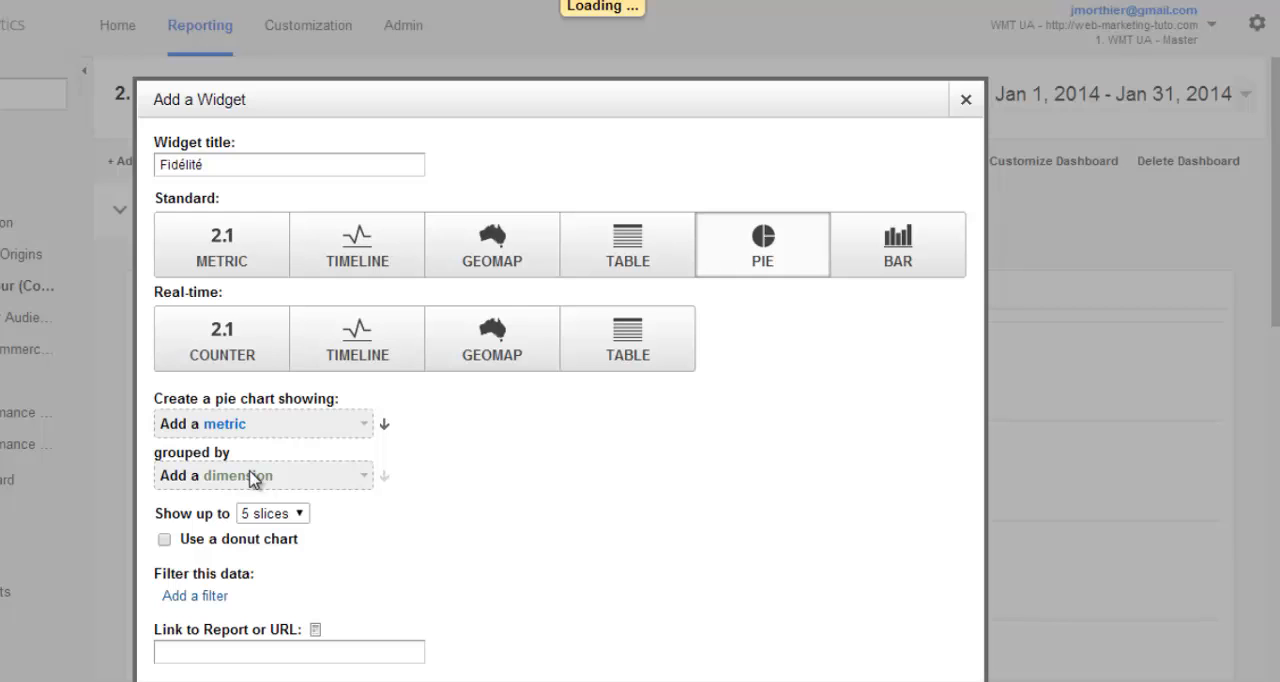
pyautogui.click(253, 479)
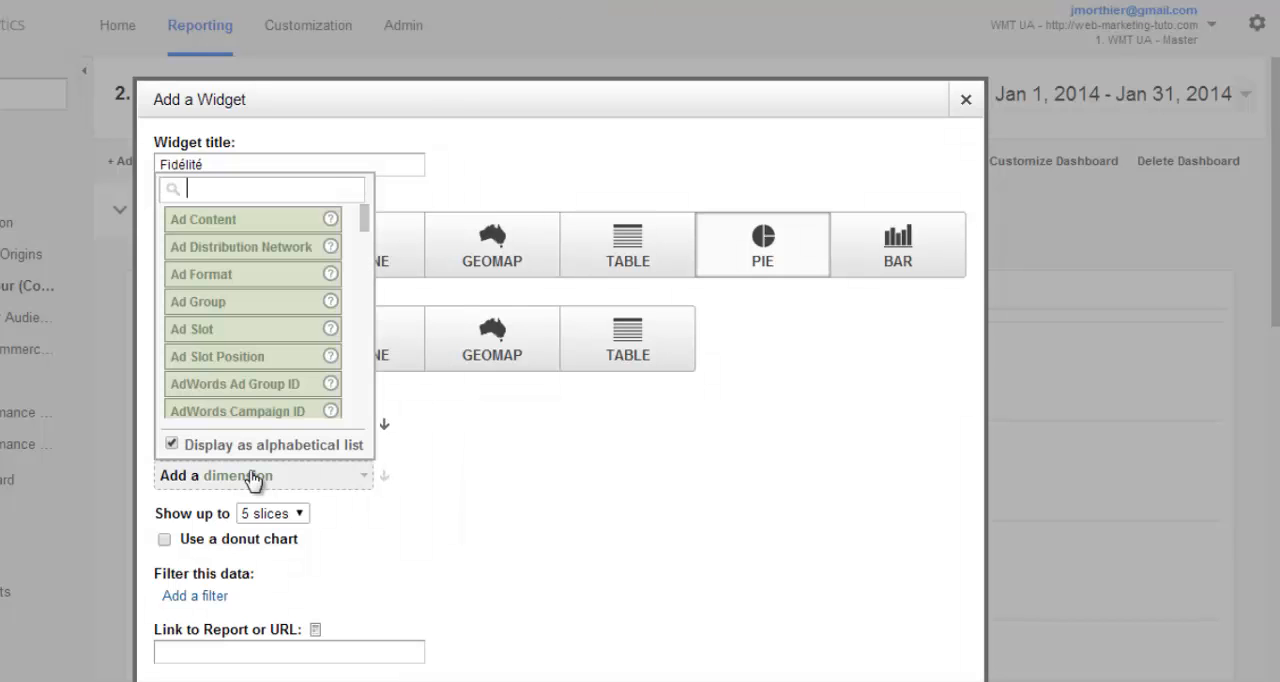
pyautogui.write('count')
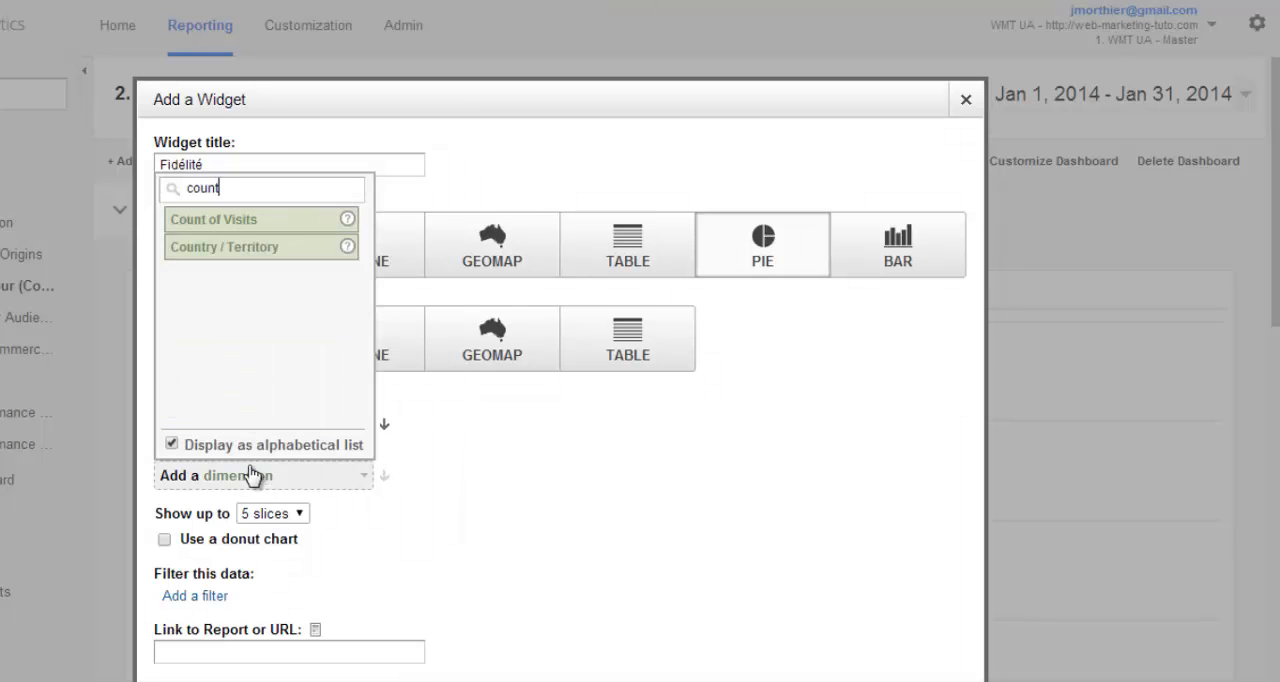
pyautogui.click(272, 233)
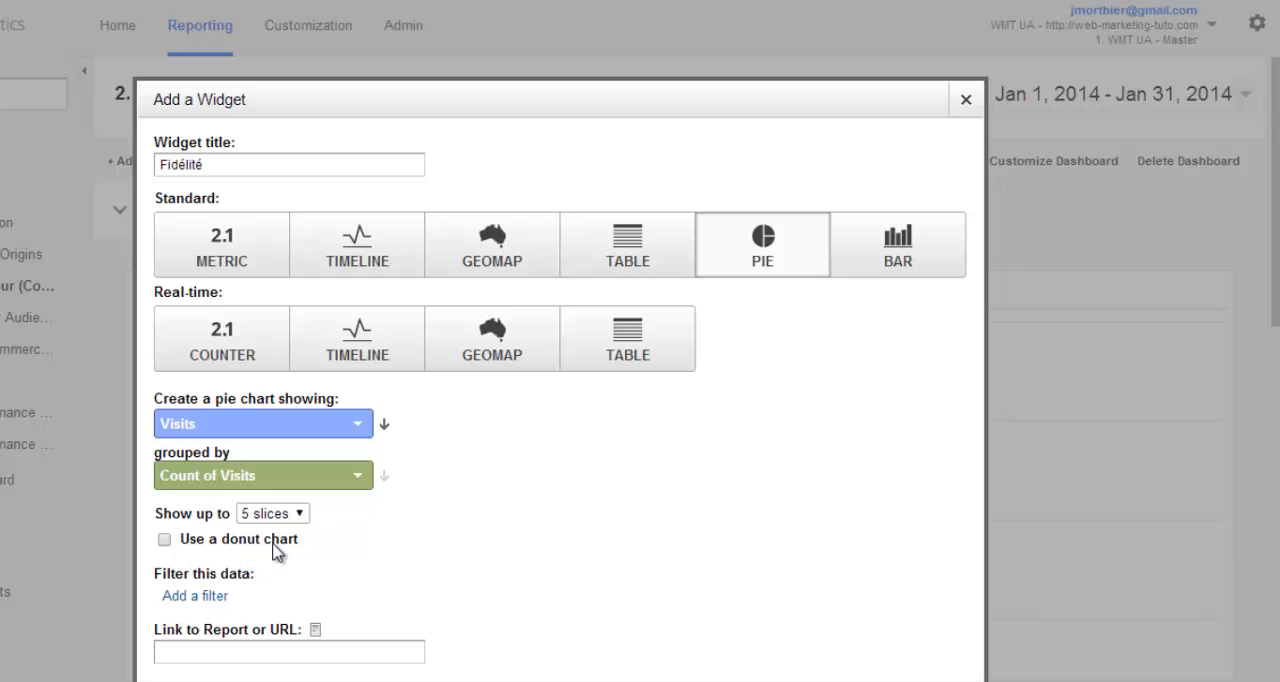
# - Turn the pie into a donut chart with up to 6 slices and save the widget
pyautogui.click(165, 541)
pyautogui.click(265, 518)
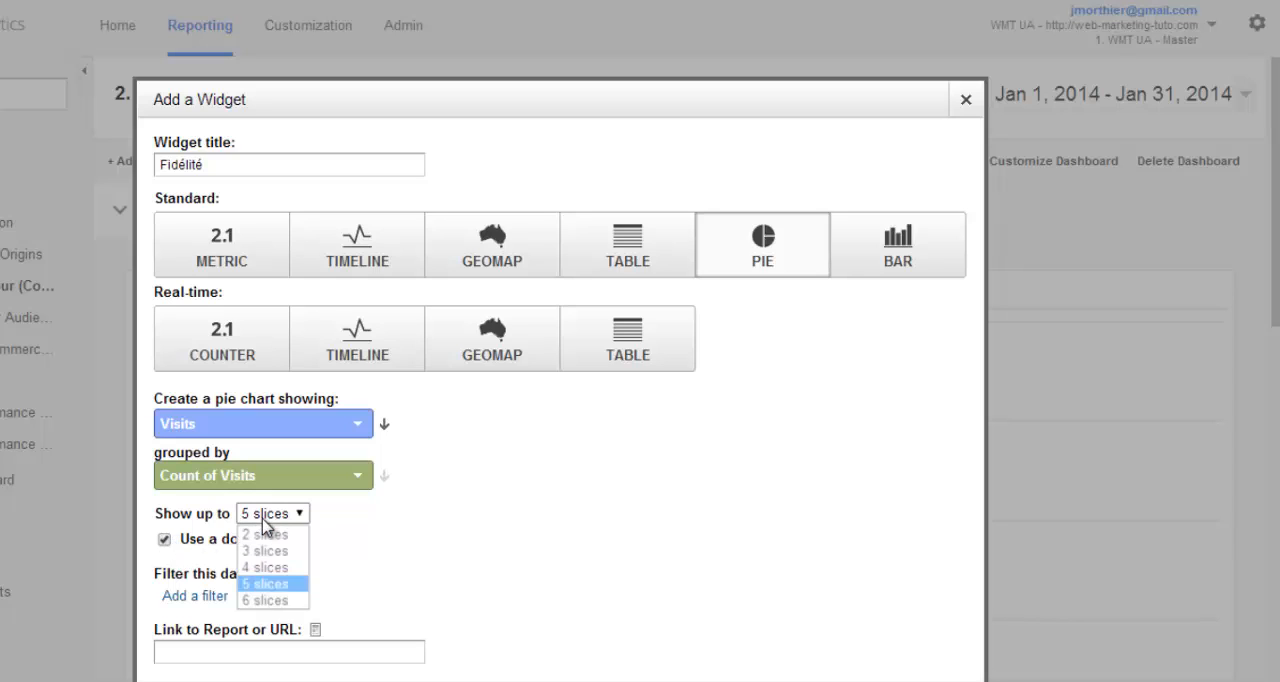
pyautogui.click(272, 601)
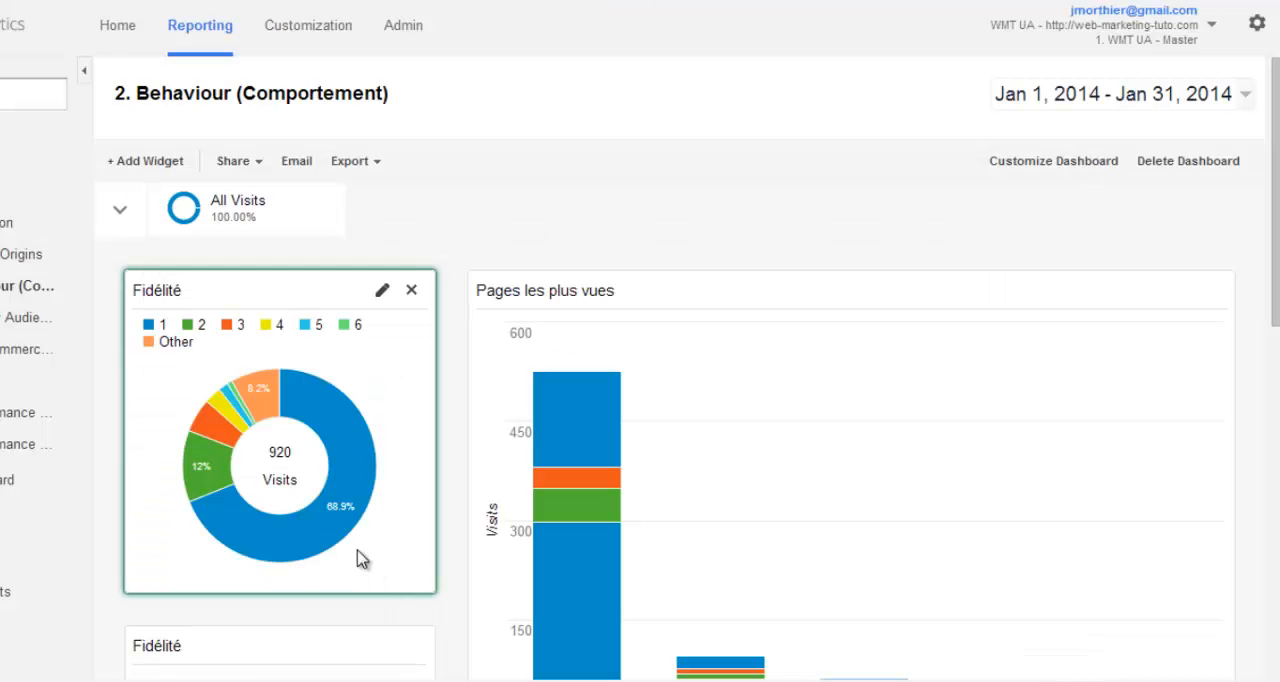
# - Apply a comparison of the dashboard's Jan 1 - Jan 31, 2014 date range with the previous period
pyautogui.moveTo(350, 530)
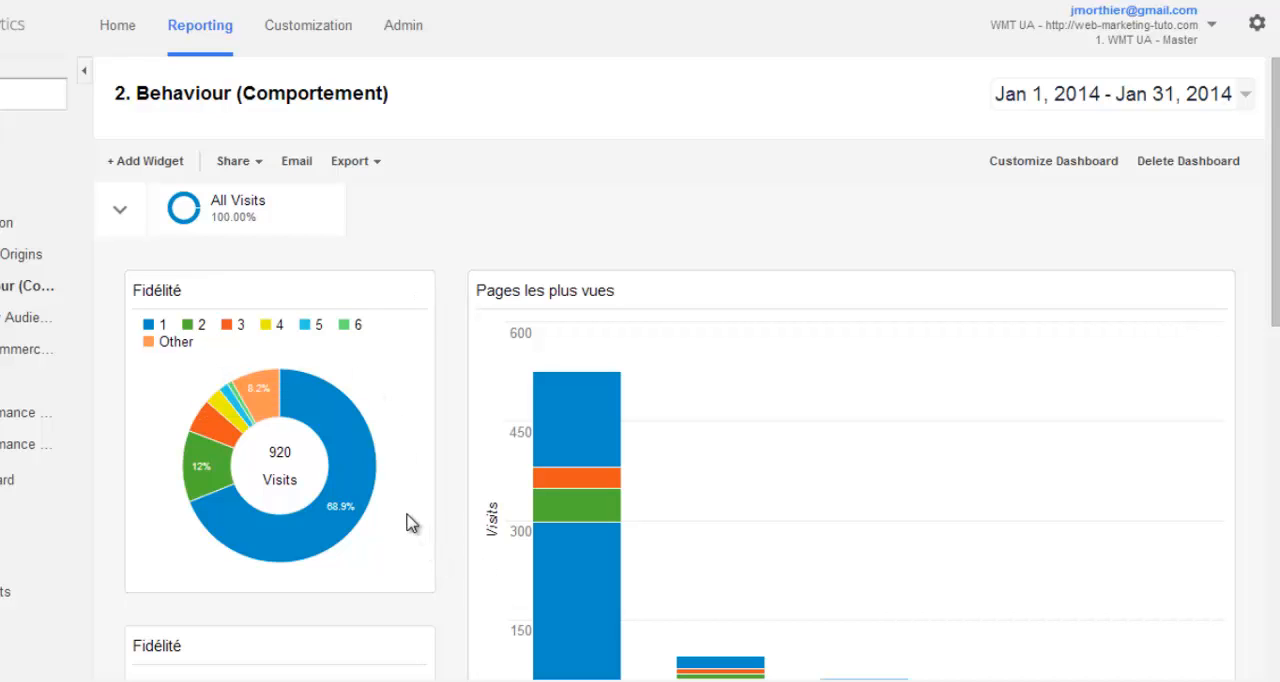
pyautogui.moveTo(397, 492)
pyautogui.moveTo(362, 406)
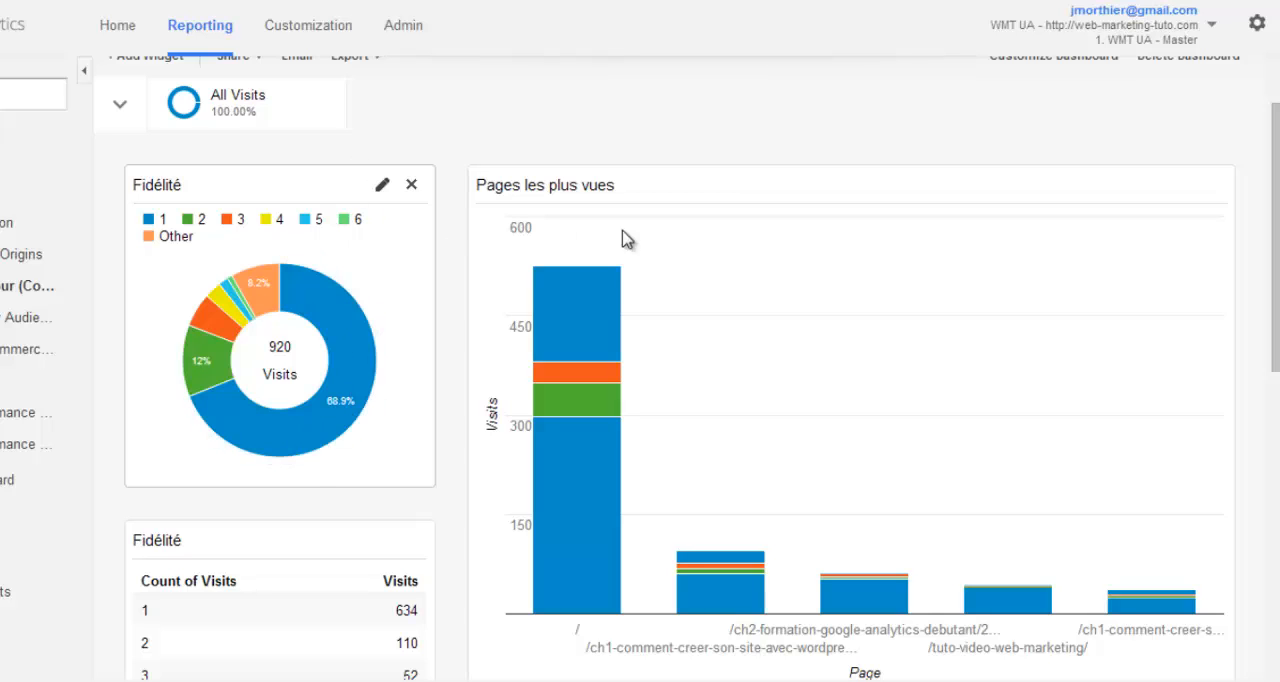
pyautogui.scroll(1, 920, 226)
pyautogui.click(1138, 96)
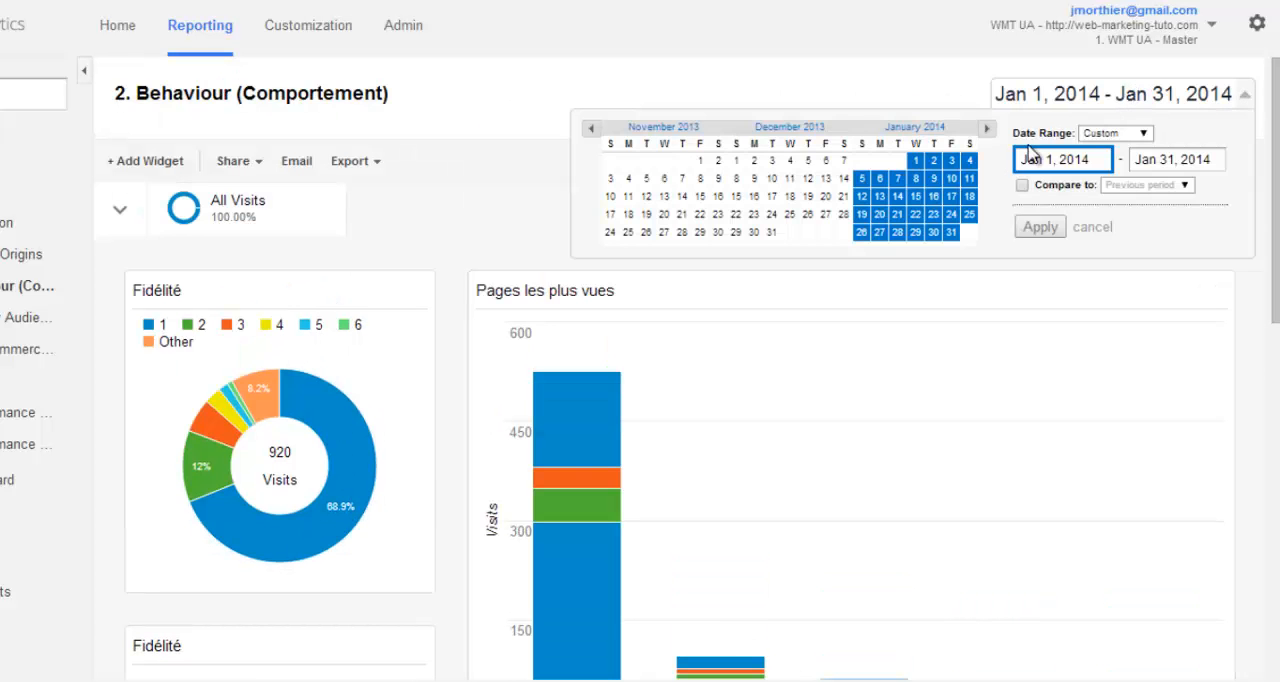
pyautogui.click(1021, 186)
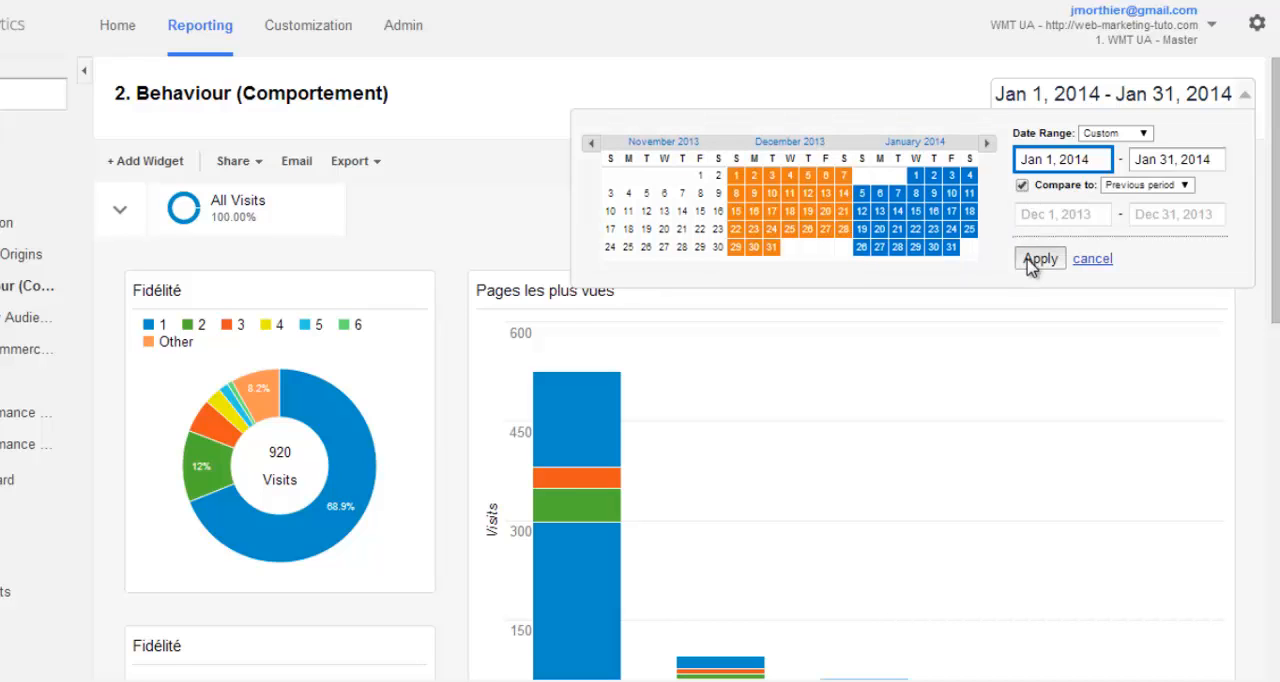
pyautogui.click(1036, 260)
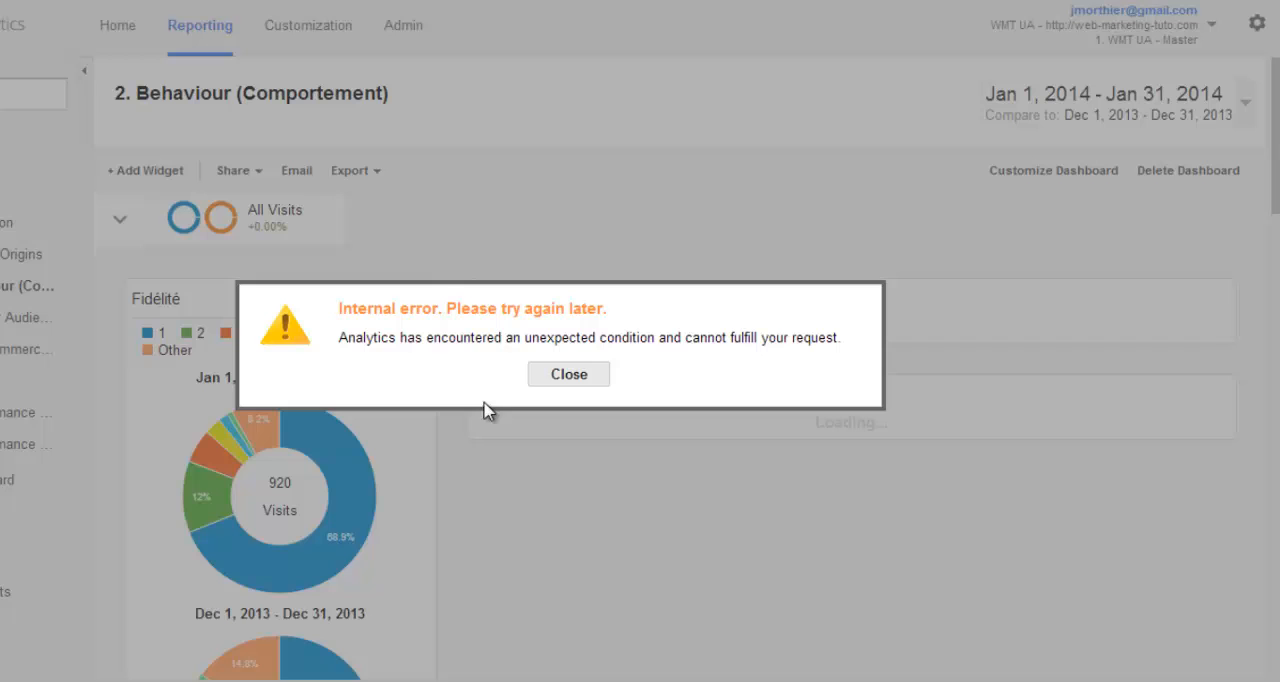
pyautogui.click(570, 377)
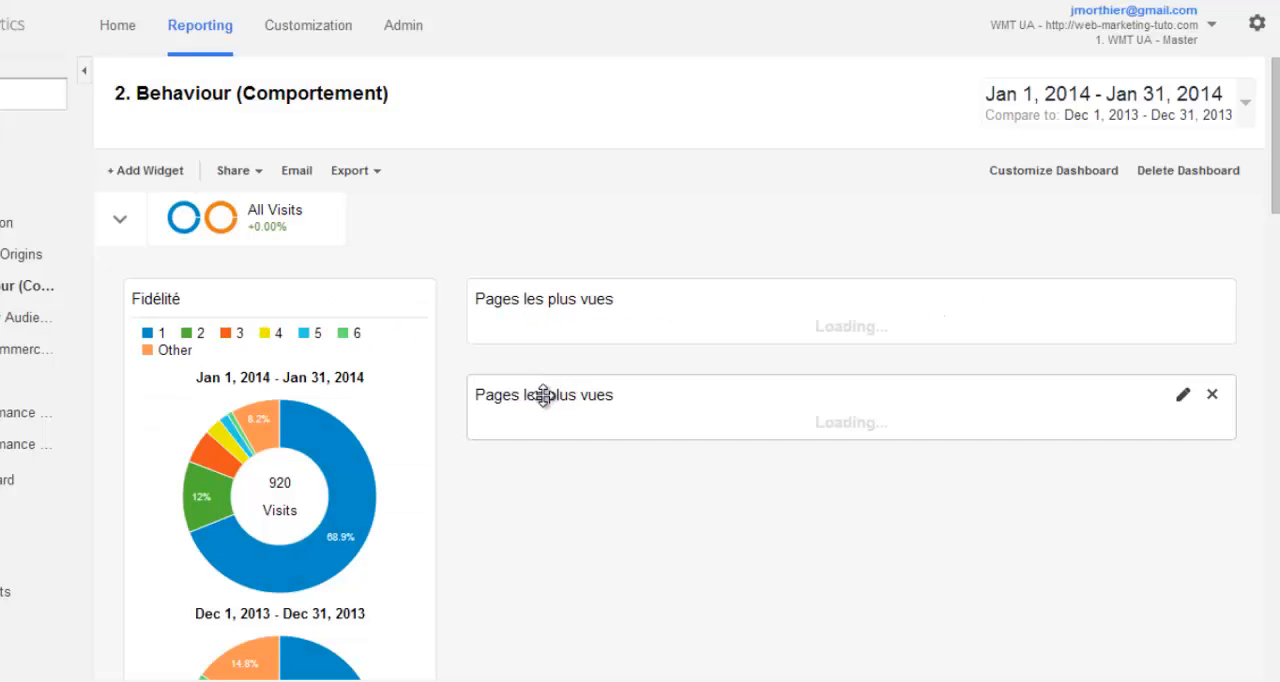
# - Review the comparison between the two periods in the Fidélité donut charts and visit count table
pyautogui.scroll(-2, 473, 464)
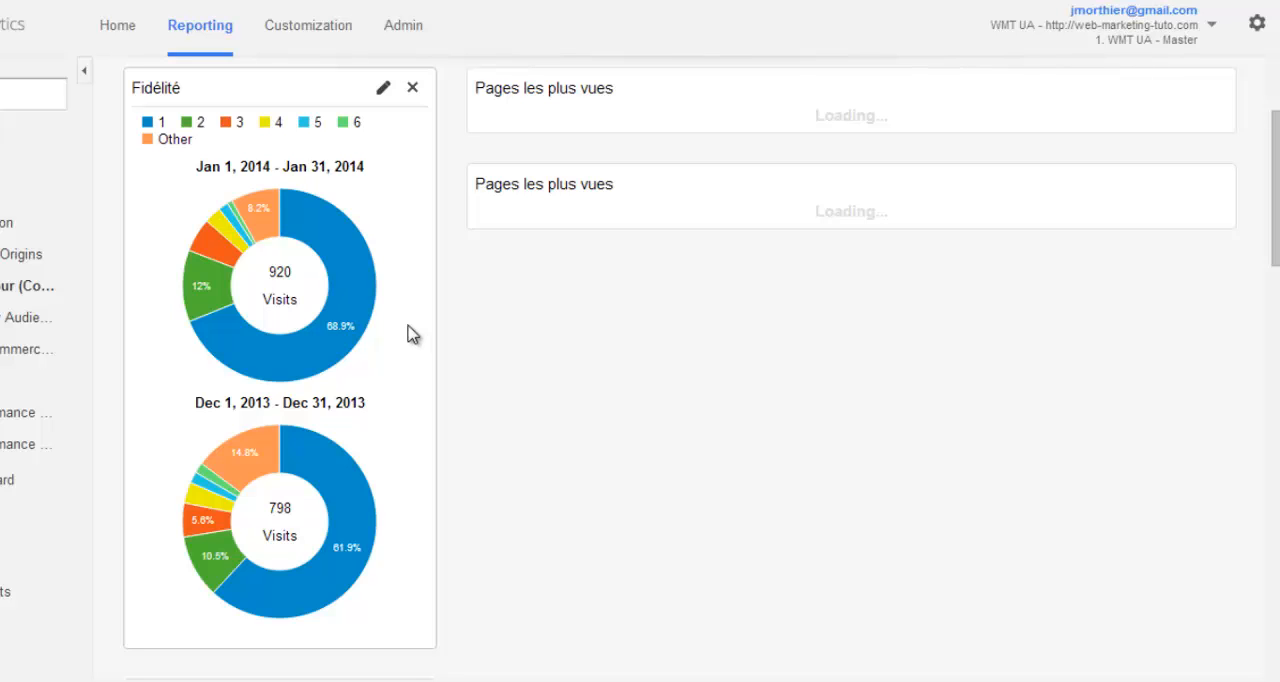
pyautogui.scroll(-5, 405, 630)
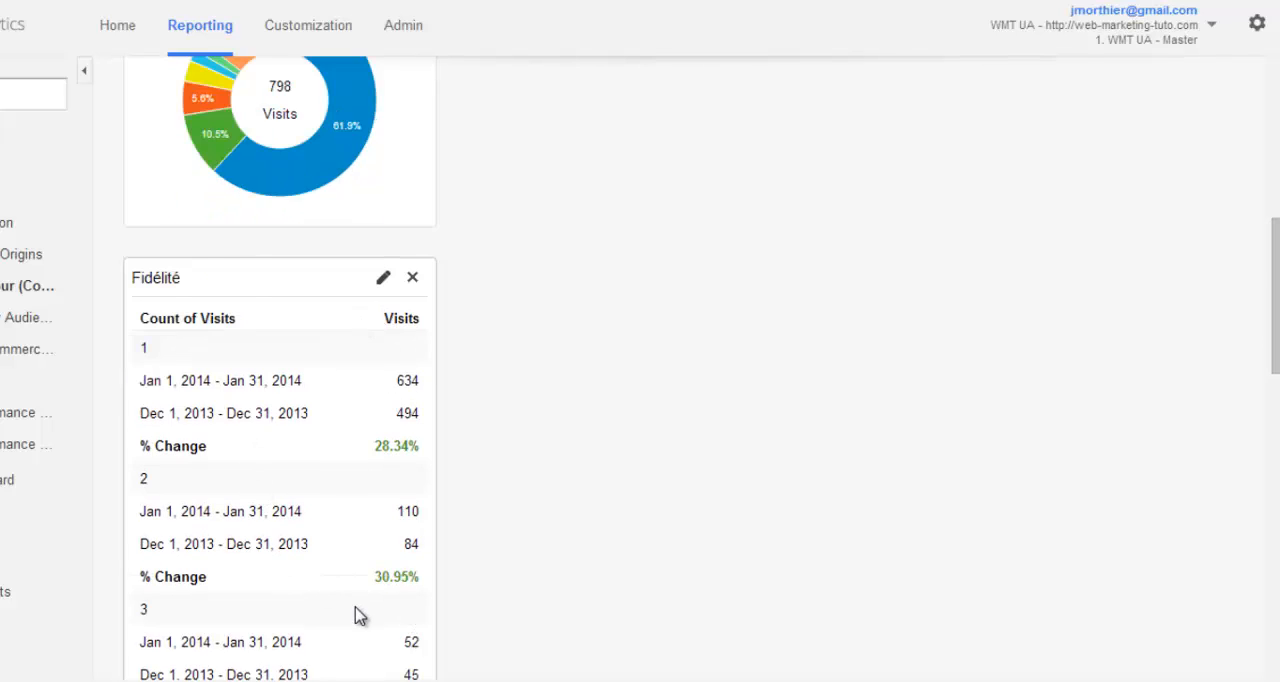
pyautogui.scroll(-2, 357, 612)
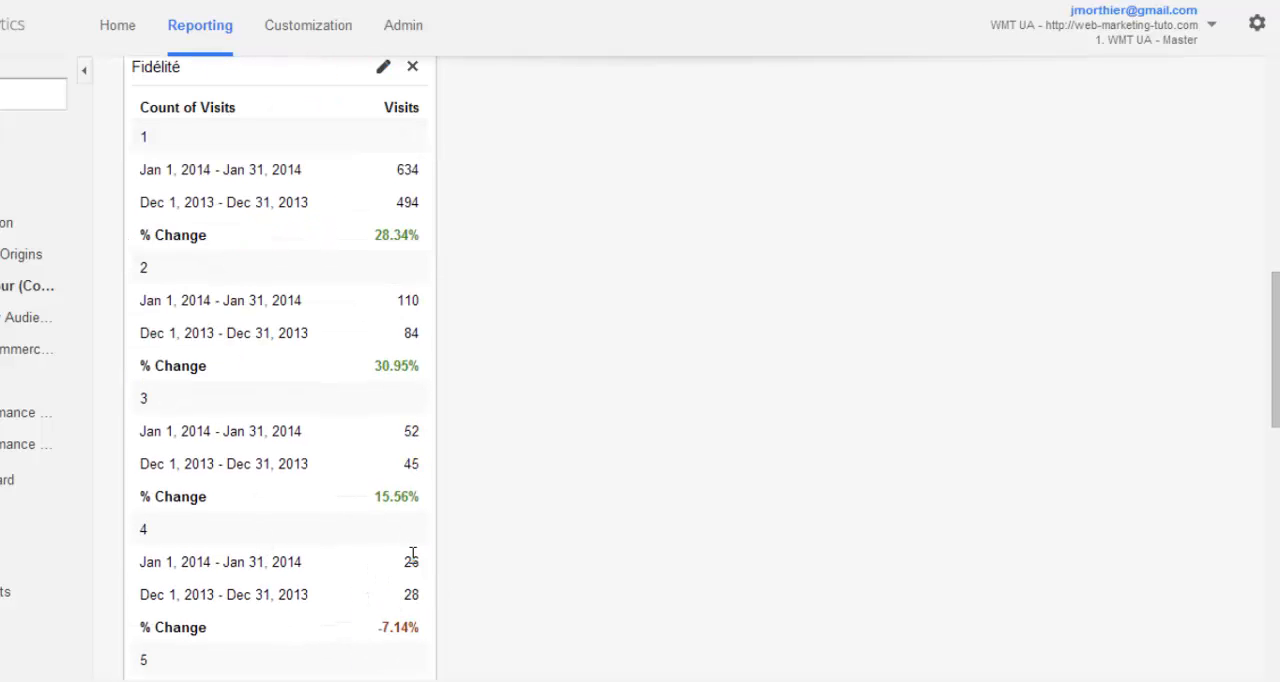
pyautogui.scroll(7, 409, 557)
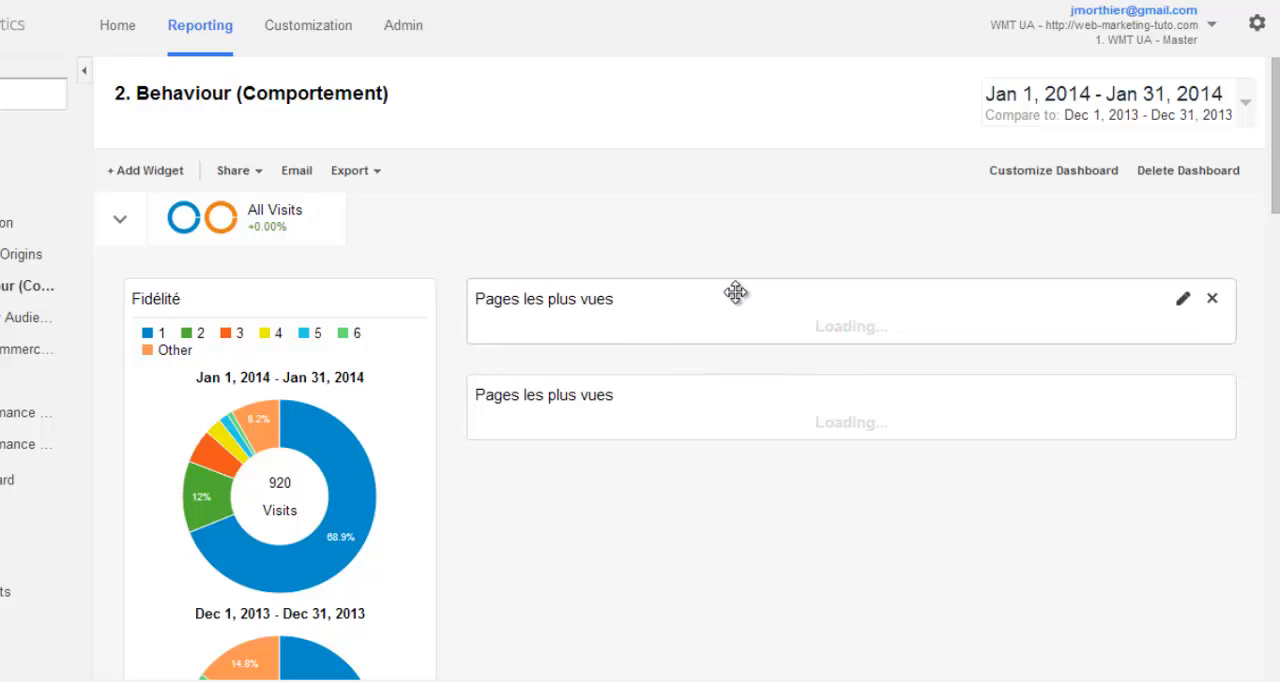